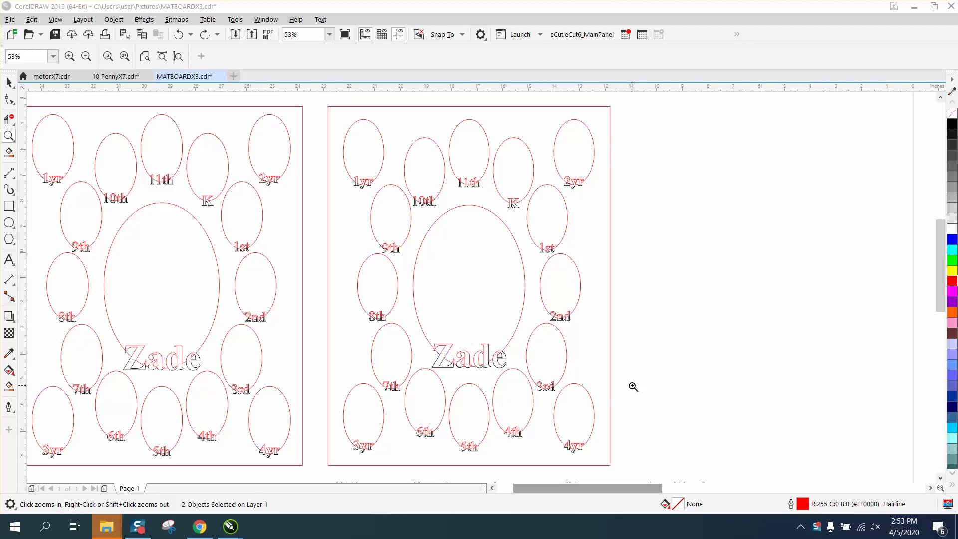
Zoom in and out to survey the mat panels, including the Zade panel.
left_click(9, 136)
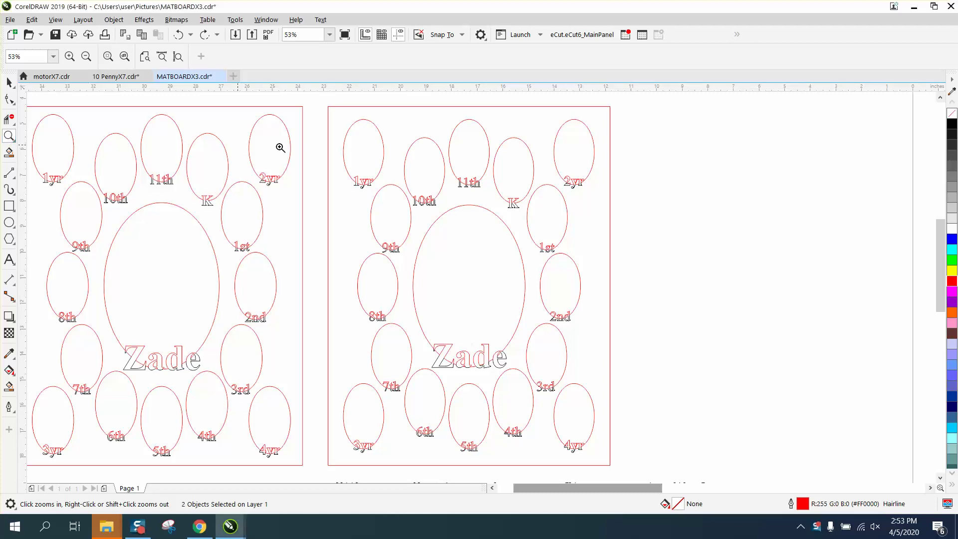
left_click_drag(329, 112, 656, 479)
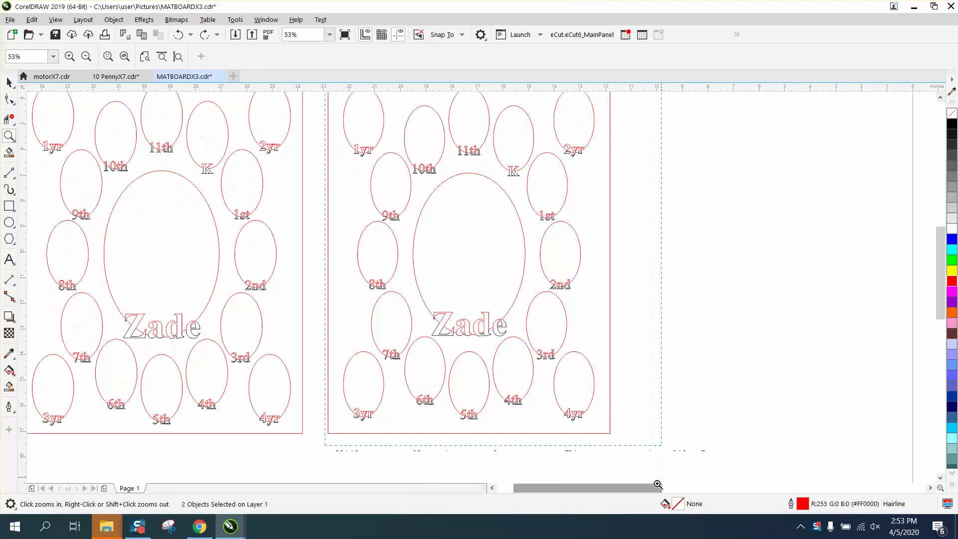
right_click(560, 422)
left_click_drag(427, 250, 584, 431)
right_click(542, 279)
right_click(540, 278)
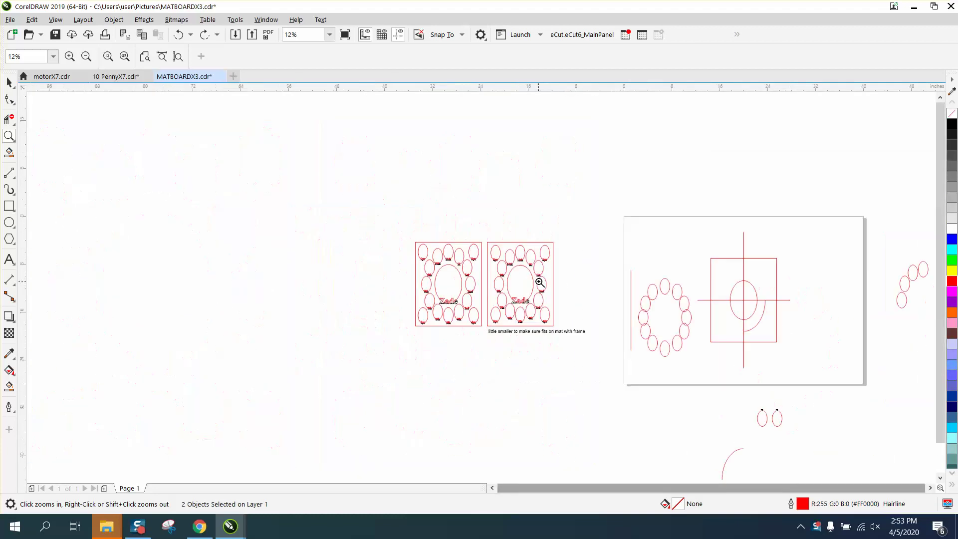
right_click(539, 280)
left_click(539, 281)
left_click(539, 280)
left_click(538, 280)
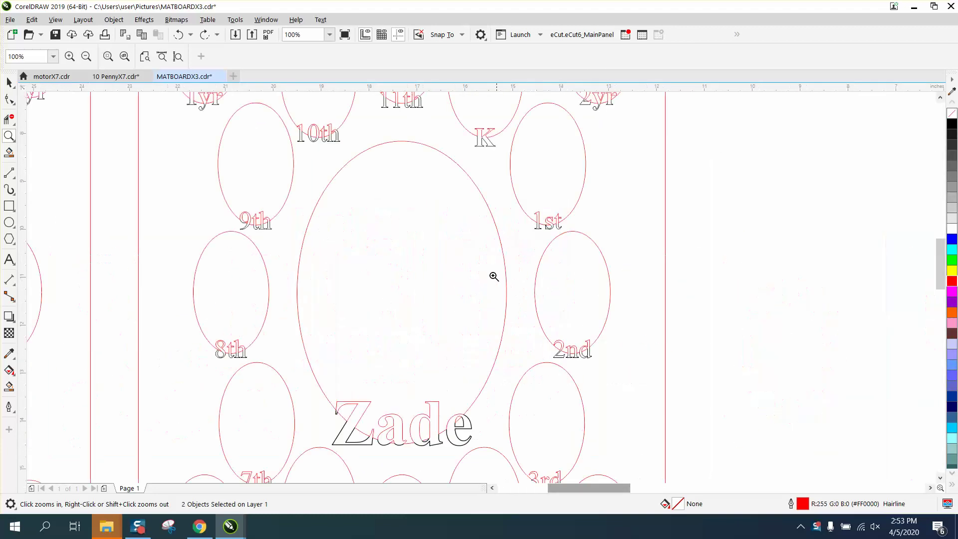
right_click(411, 280)
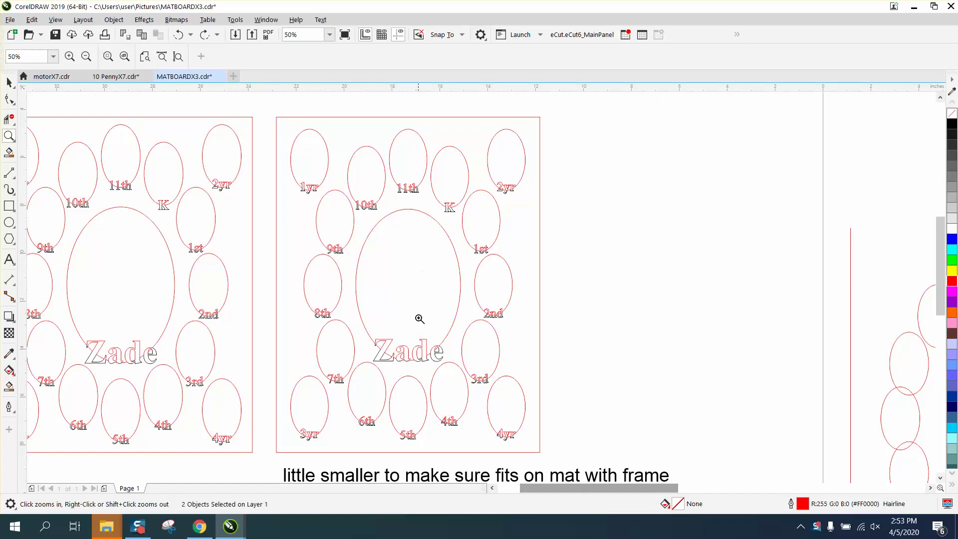
Zoom out to see all artwork, then zoom in on the two small ovals and arc.
right_click(356, 270)
right_click(355, 272)
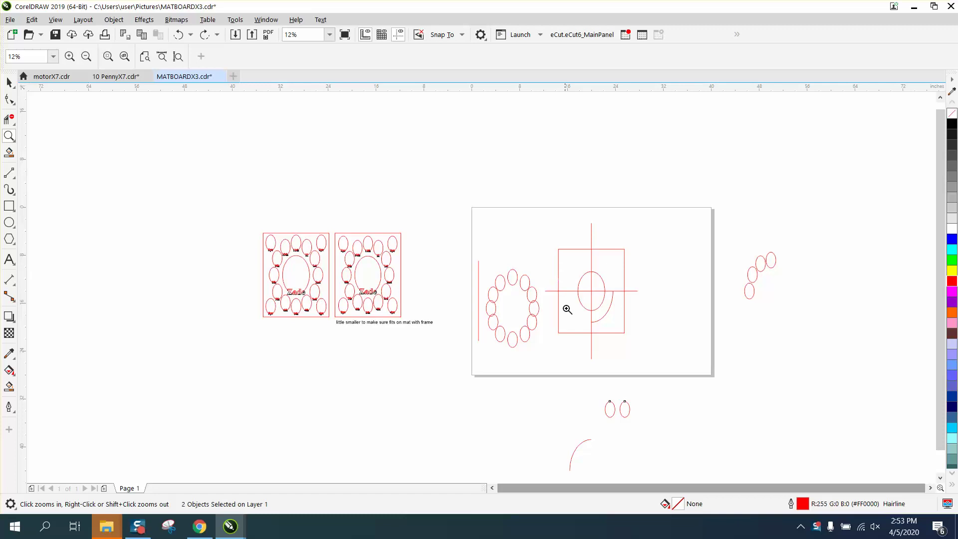
right_click(572, 343)
left_click_drag(560, 361, 664, 432)
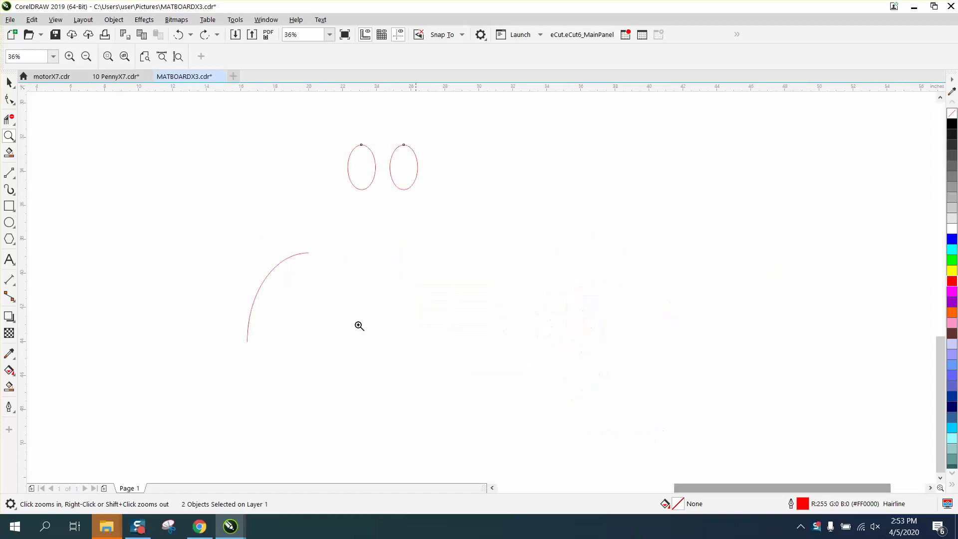
Blend the two small ovals with 2 steps, making four ovals.
left_click(9, 82)
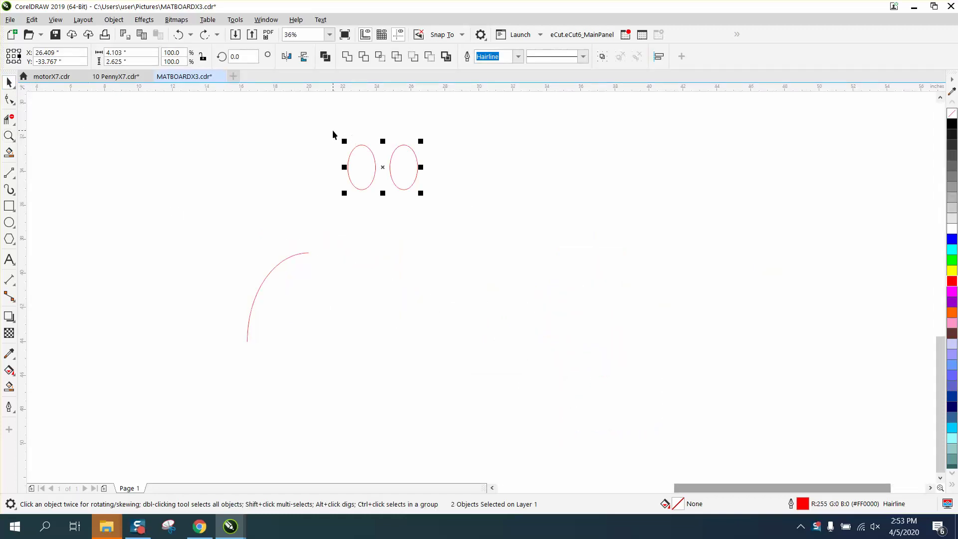
left_click(175, 20)
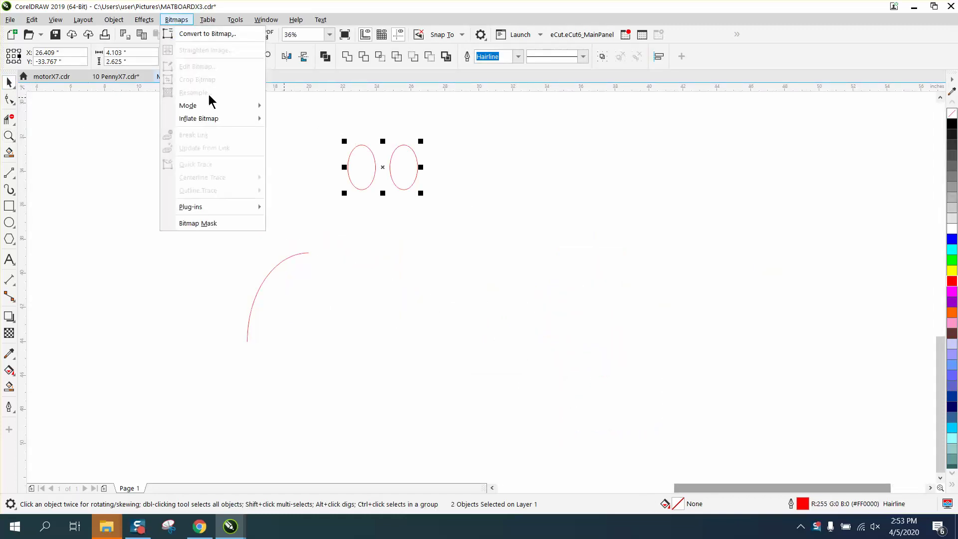
mouse_move(144, 20)
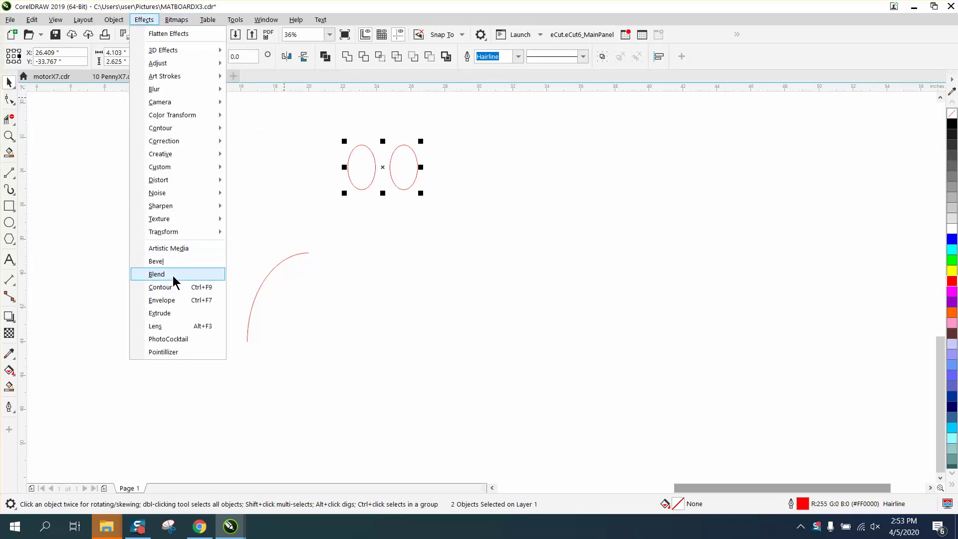
left_click(158, 274)
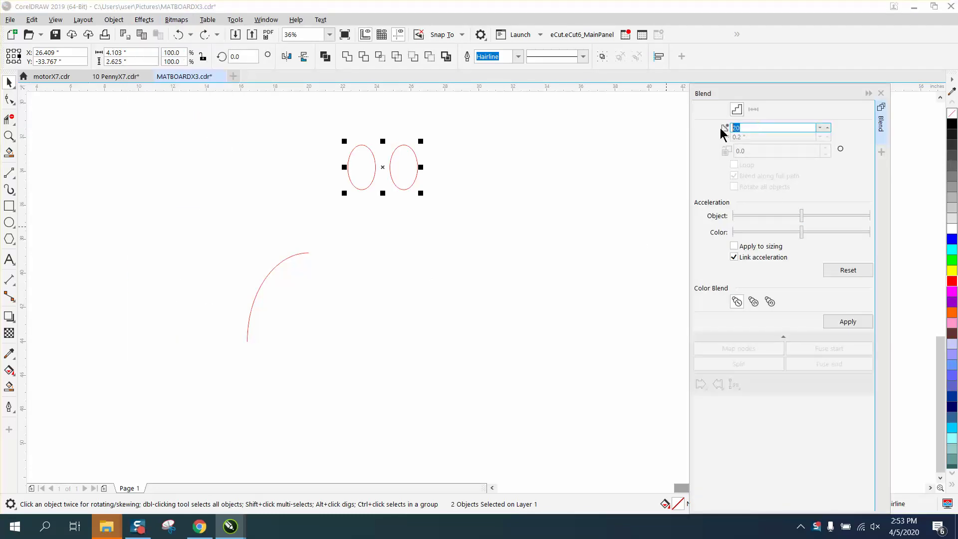
type("2")
left_click(855, 326)
Fit the oval blend along the full curved arc, then undo it.
left_click(735, 385)
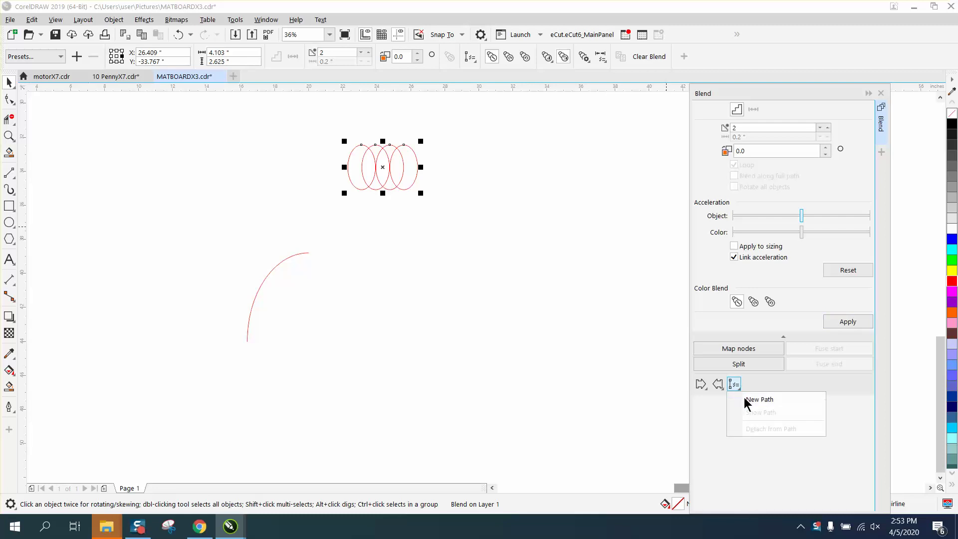
left_click(745, 399)
left_click(304, 252)
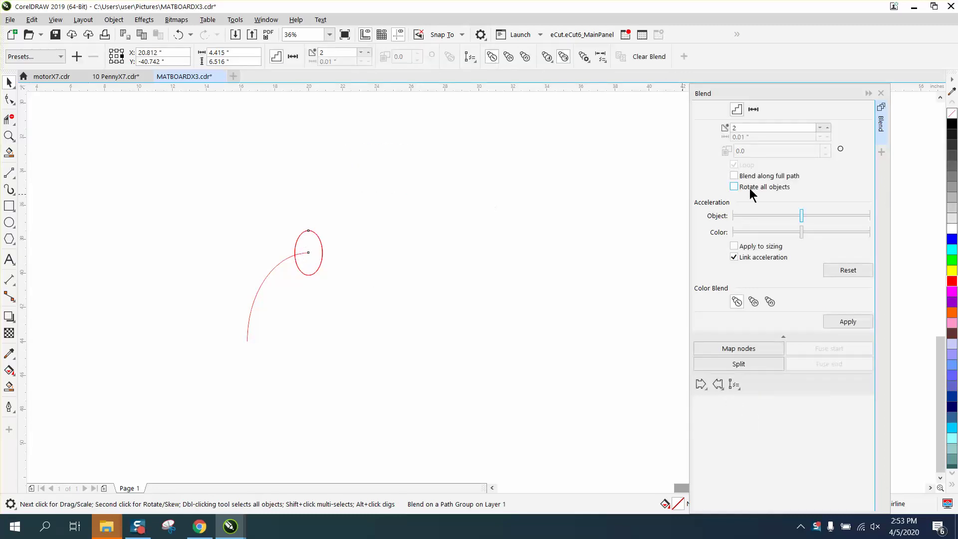
left_click(739, 178)
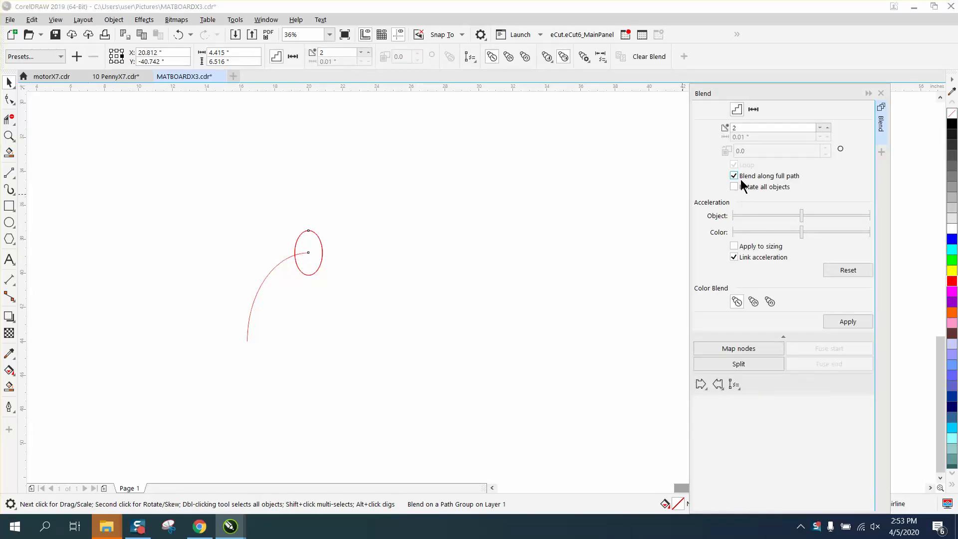
left_click(847, 322)
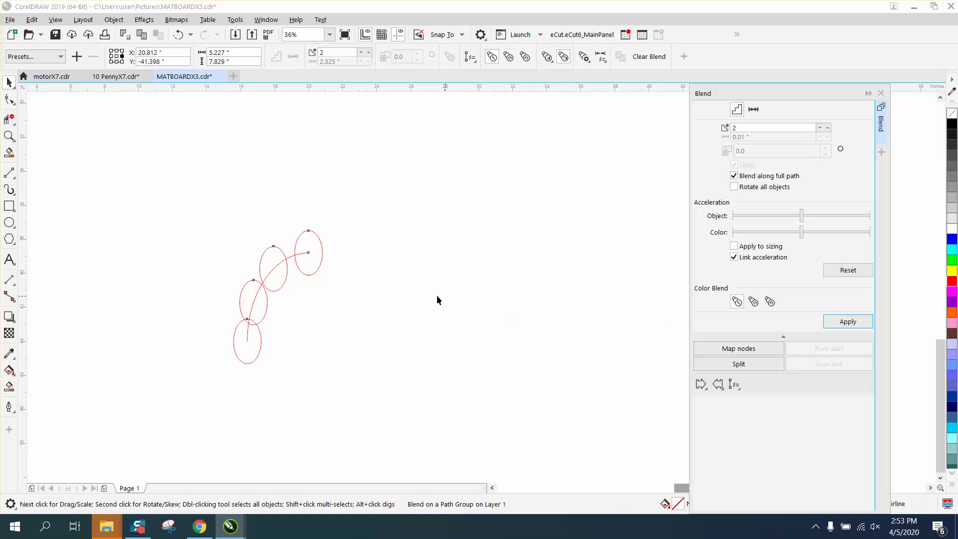
left_click(178, 34)
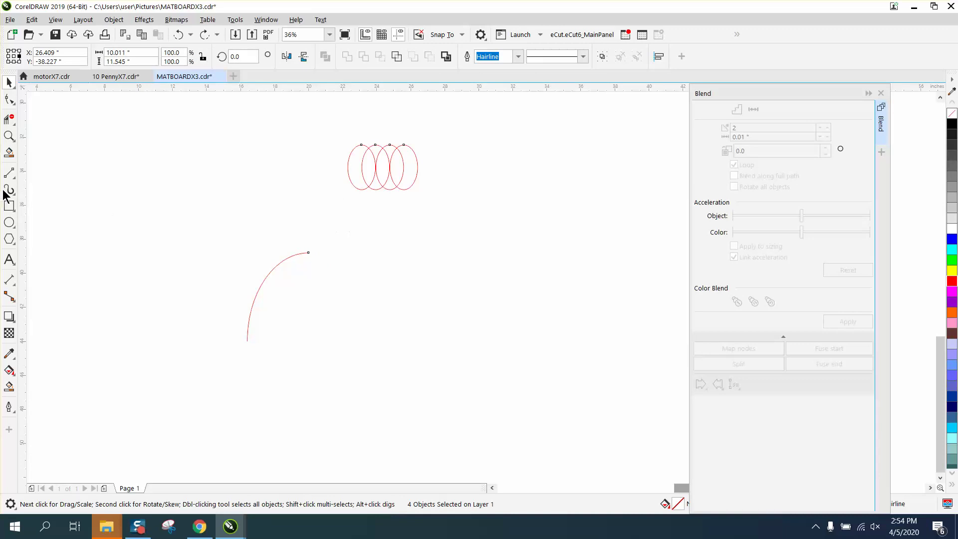
Draw a small circle and place a copy of it to its right.
left_click(9, 222)
left_click_drag(276, 195, 249, 221)
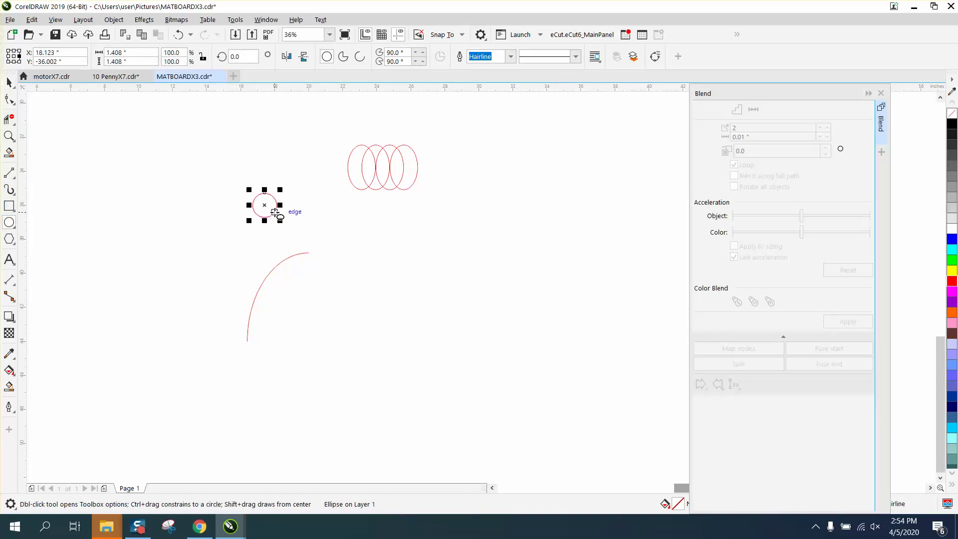
key("space")
left_click_drag(273, 205, 296, 209)
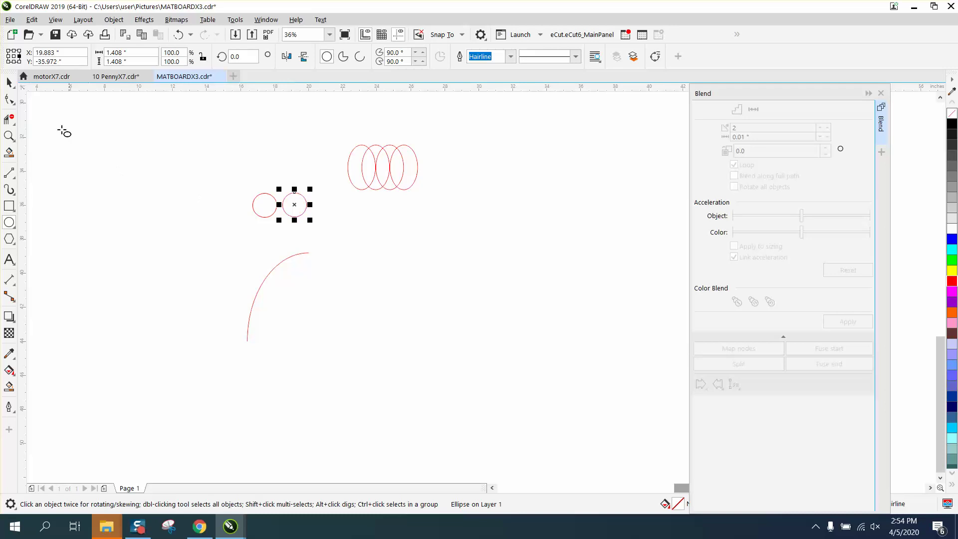
Blend the two circles with 2 steps.
left_click(9, 82)
left_click_drag(223, 157, 325, 226)
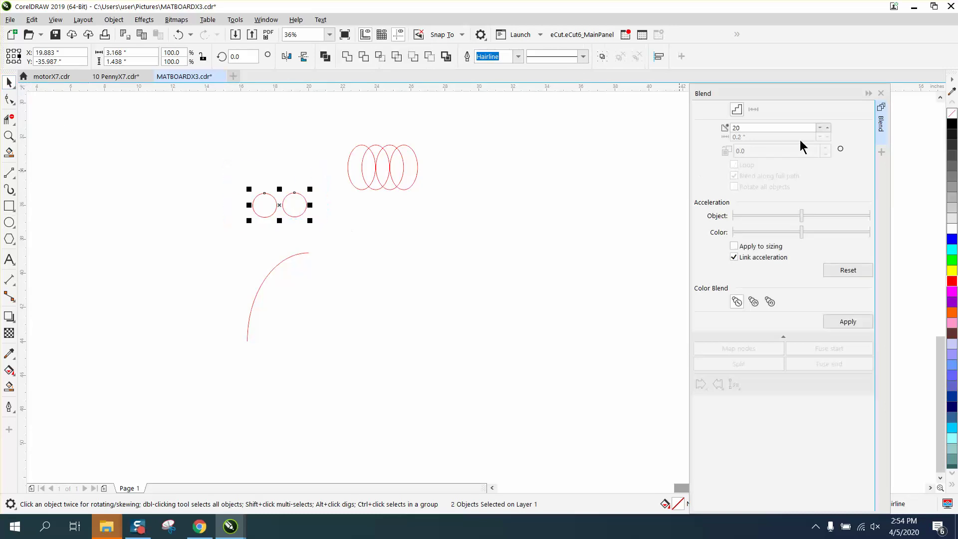
left_click(801, 128)
type("2")
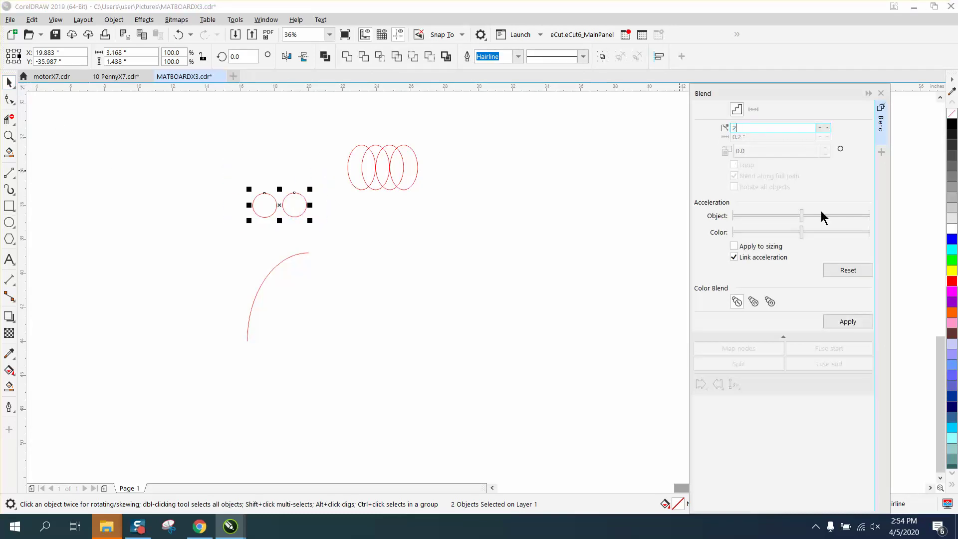
left_click(848, 322)
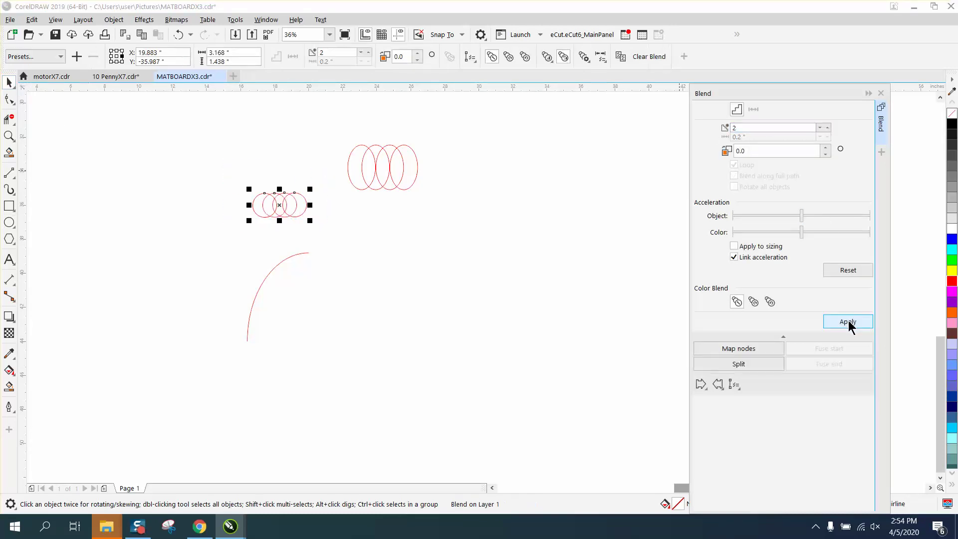
Attach the circle blend to the curved arc along its full path.
left_click(735, 385)
left_click(755, 399)
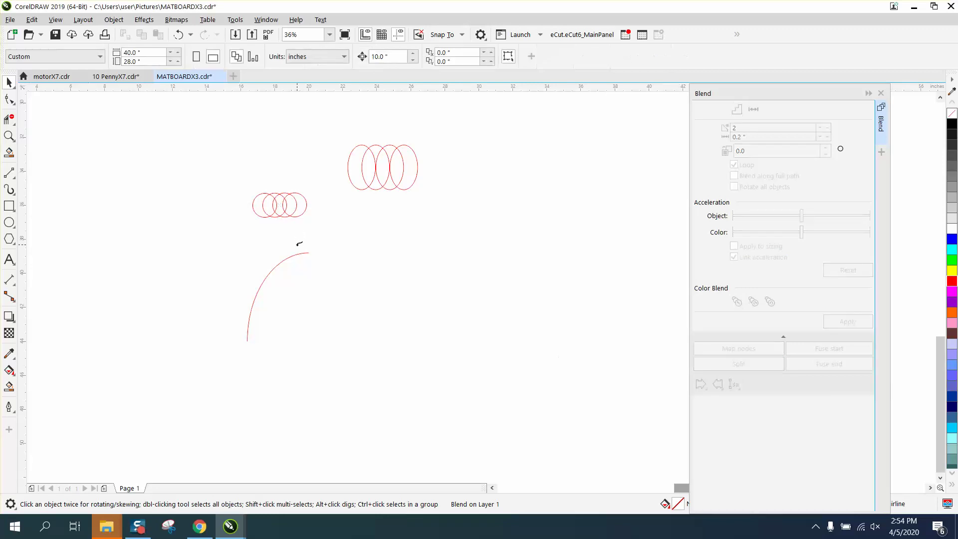
left_click(301, 252)
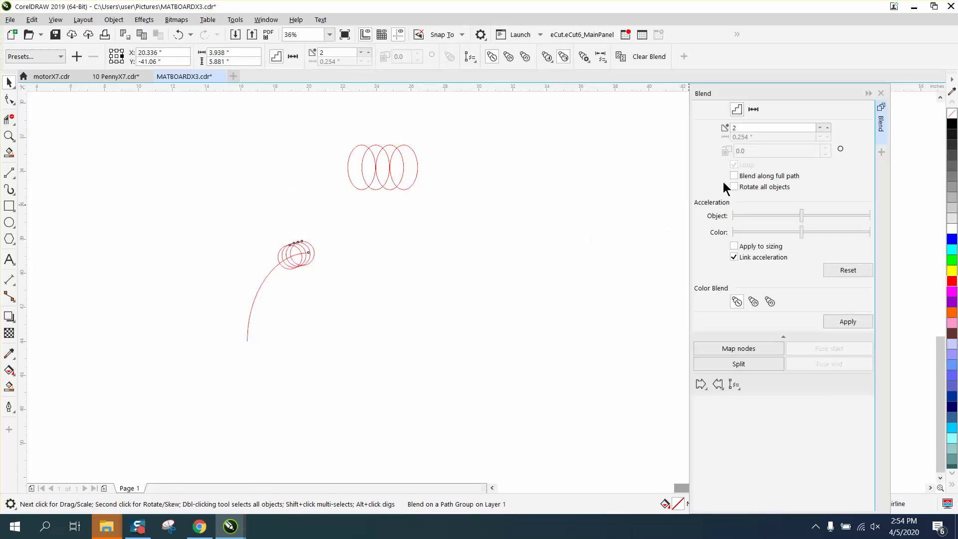
left_click(851, 324)
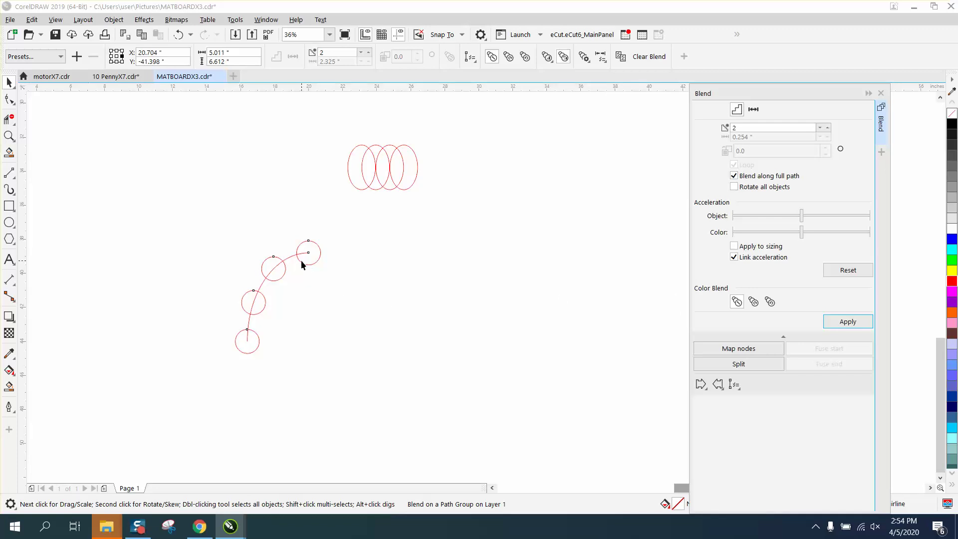
Undo the circle blend and earlier edits, then redo back to the two-step oval blend.
scroll(301, 260, "down", 2)
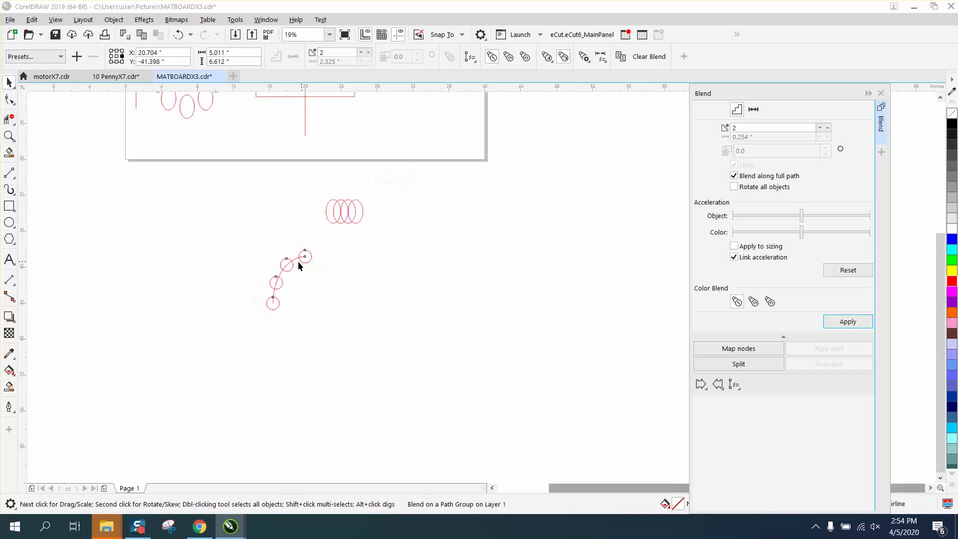
left_click(178, 35)
left_click(178, 35)
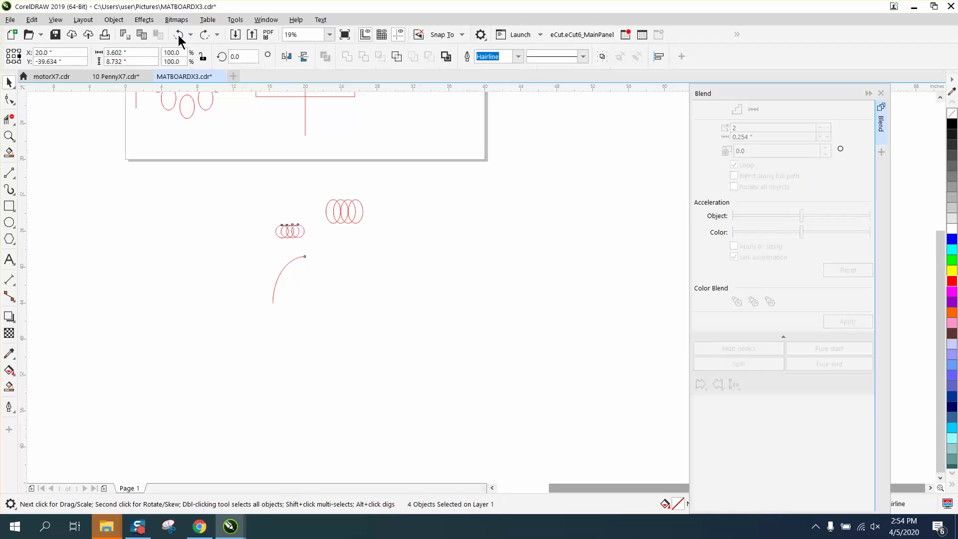
left_click(178, 35)
left_click(179, 35)
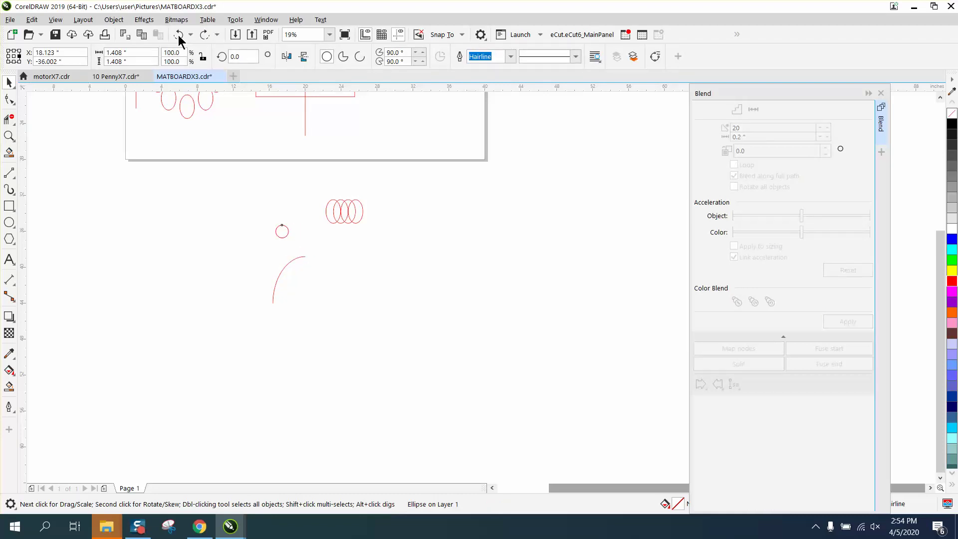
left_click(178, 35)
left_click(178, 35)
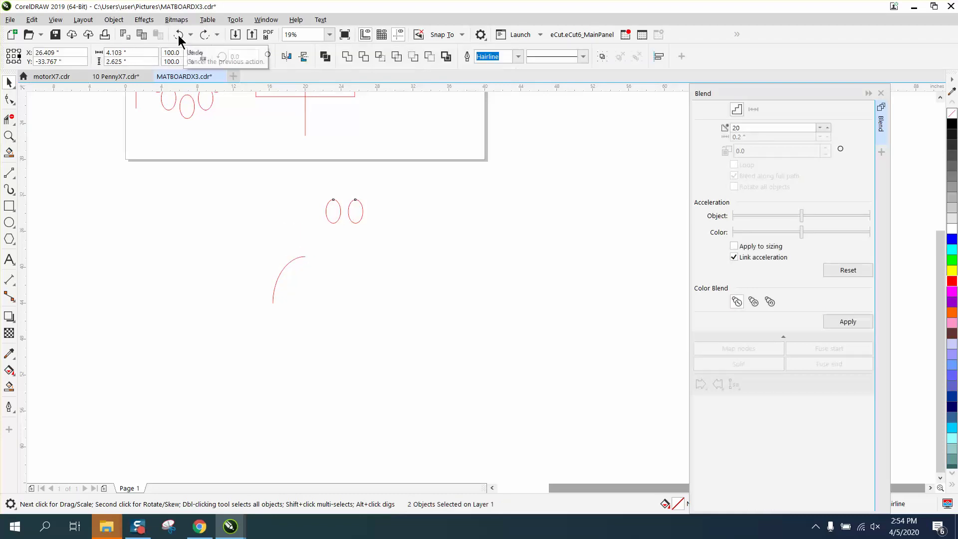
left_click(178, 35)
left_click(178, 35)
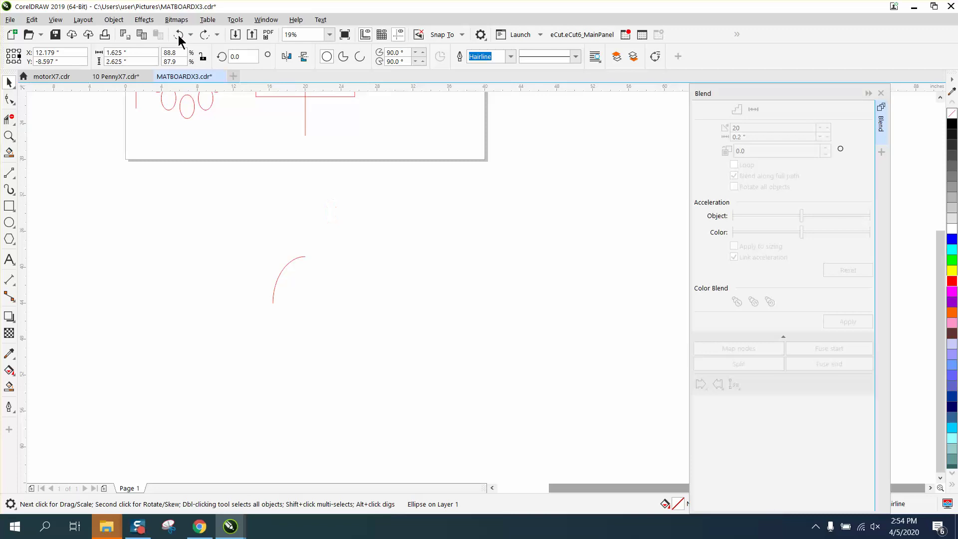
left_click(178, 35)
left_click(204, 35)
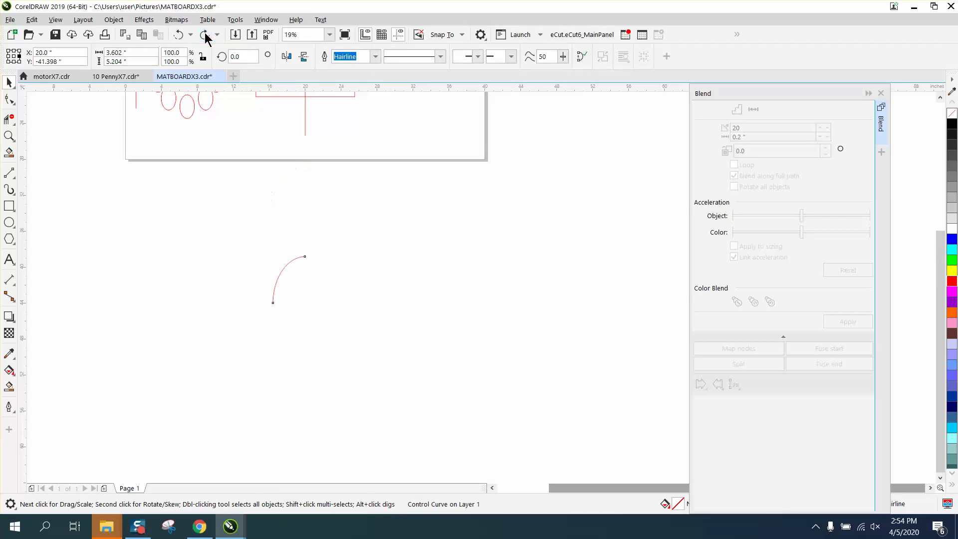
left_click(204, 35)
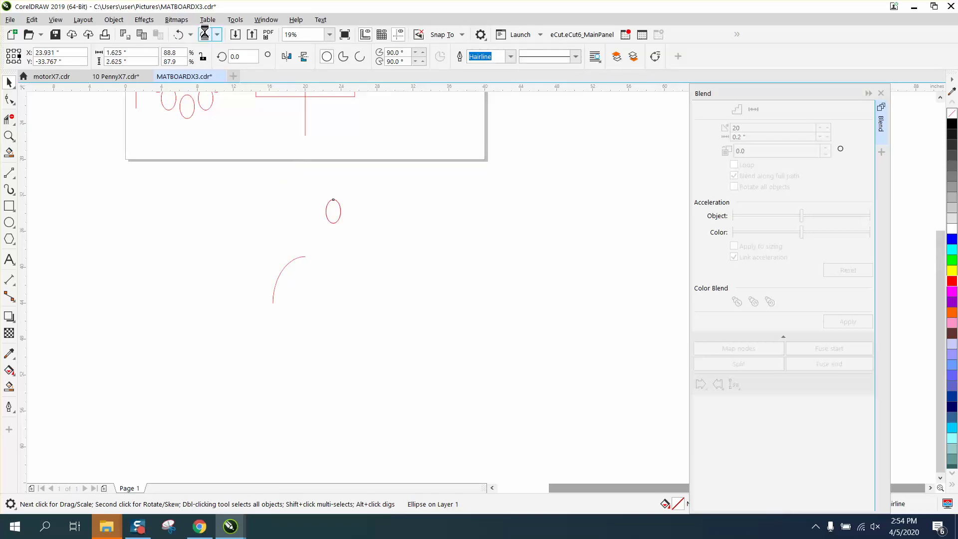
left_click(204, 35)
left_click(204, 35)
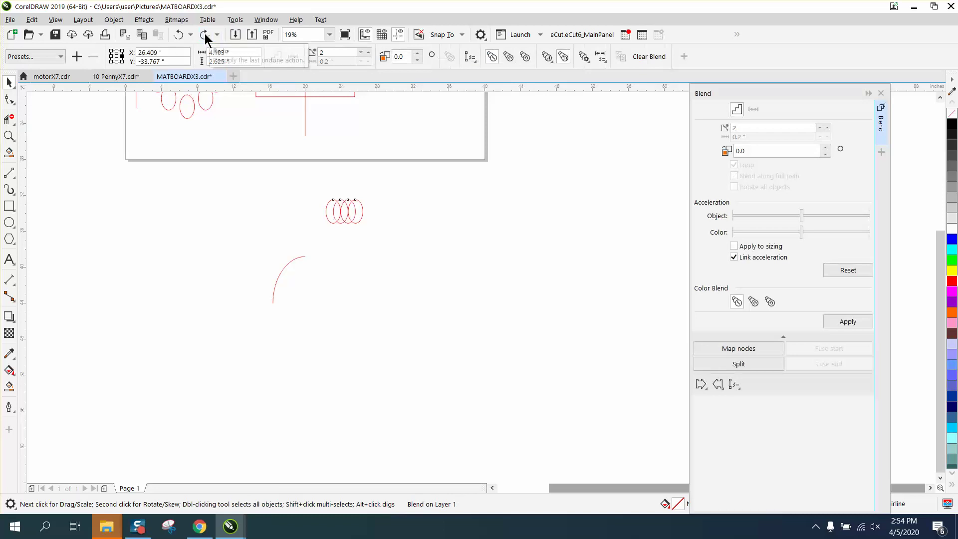
left_click(205, 33)
Put the oval blend on the arc as a new path, blended along the full path.
left_click_drag(297, 187, 385, 239)
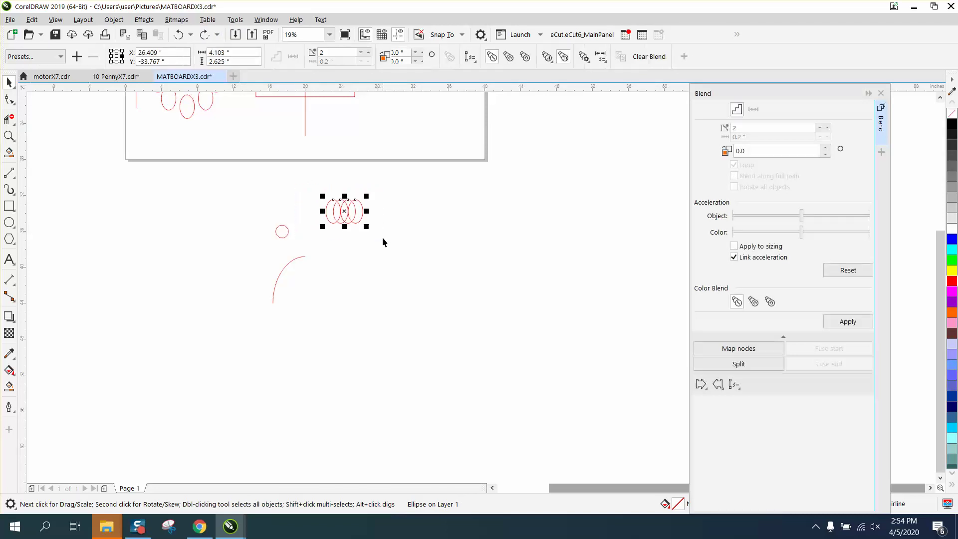
left_click(738, 387)
left_click(744, 389)
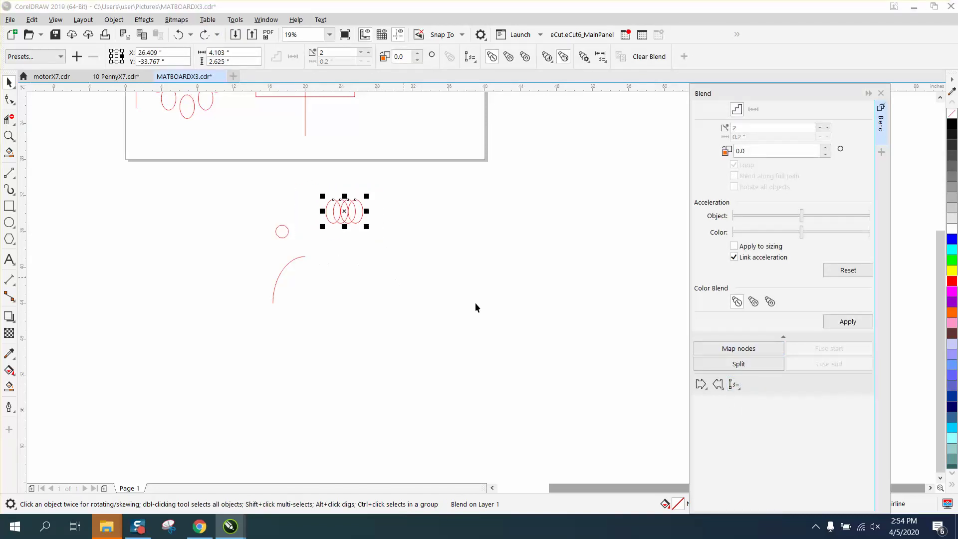
left_click(739, 388)
left_click(751, 399)
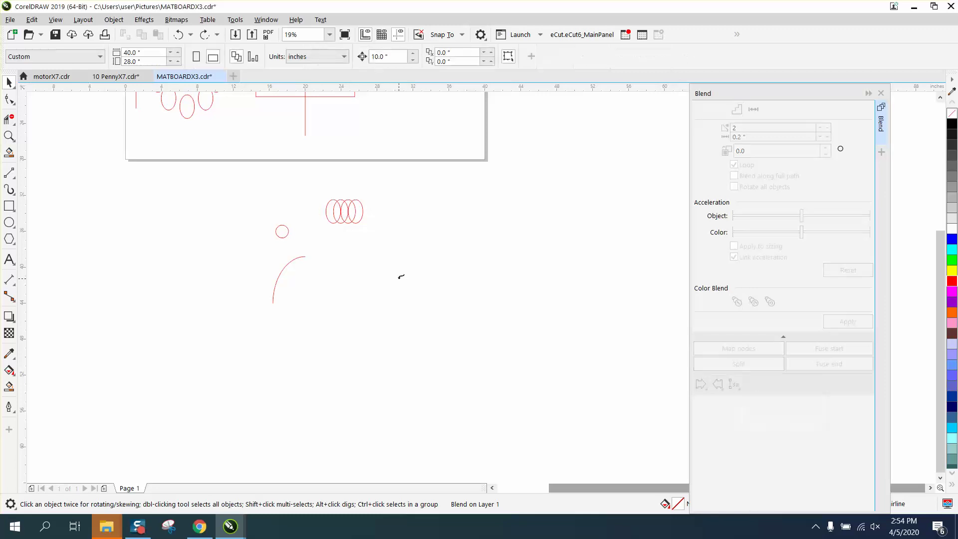
left_click(306, 255)
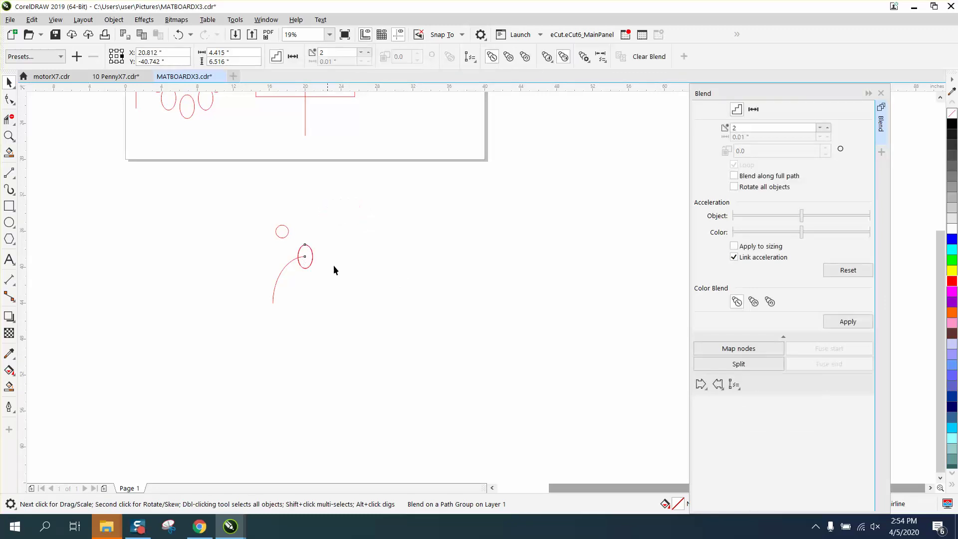
left_click(734, 176)
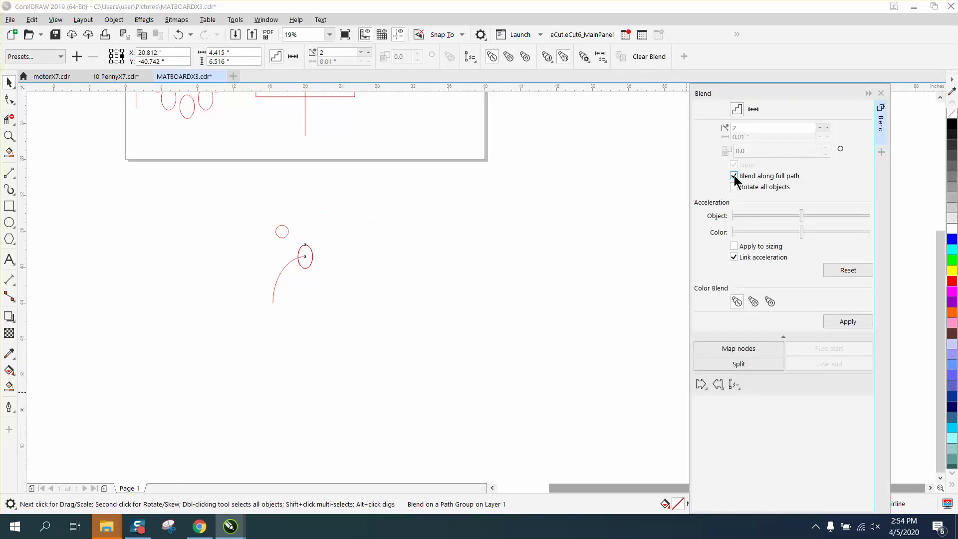
left_click(848, 321)
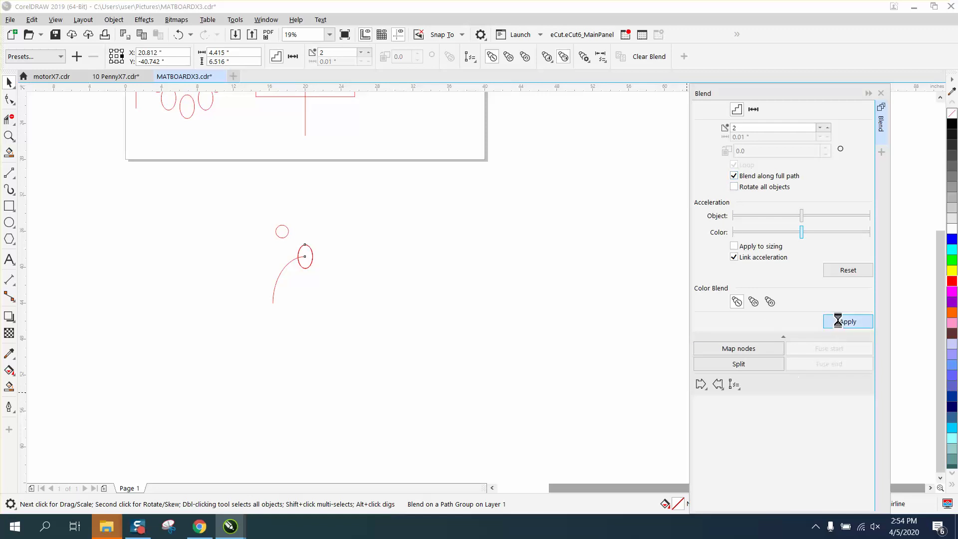
left_click(9, 136)
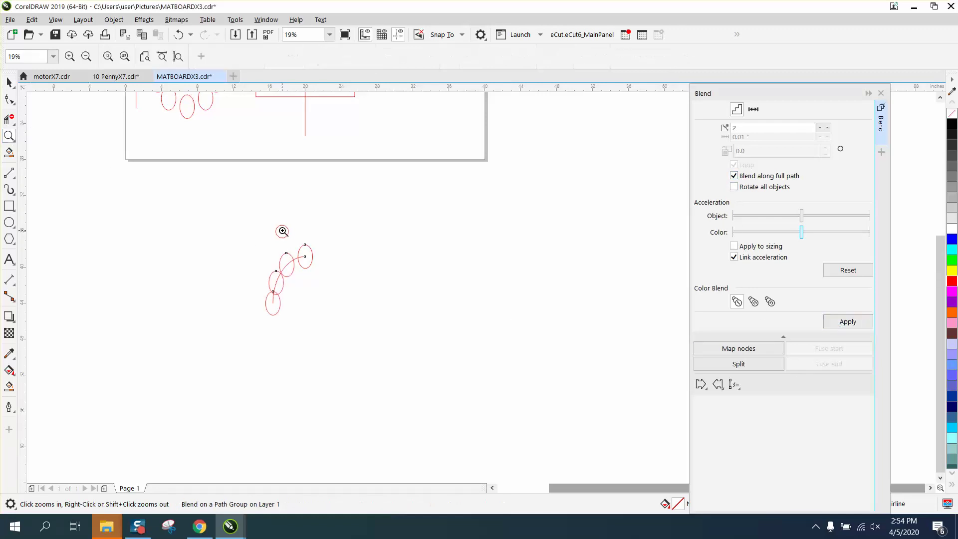
left_click_drag(254, 233, 391, 343)
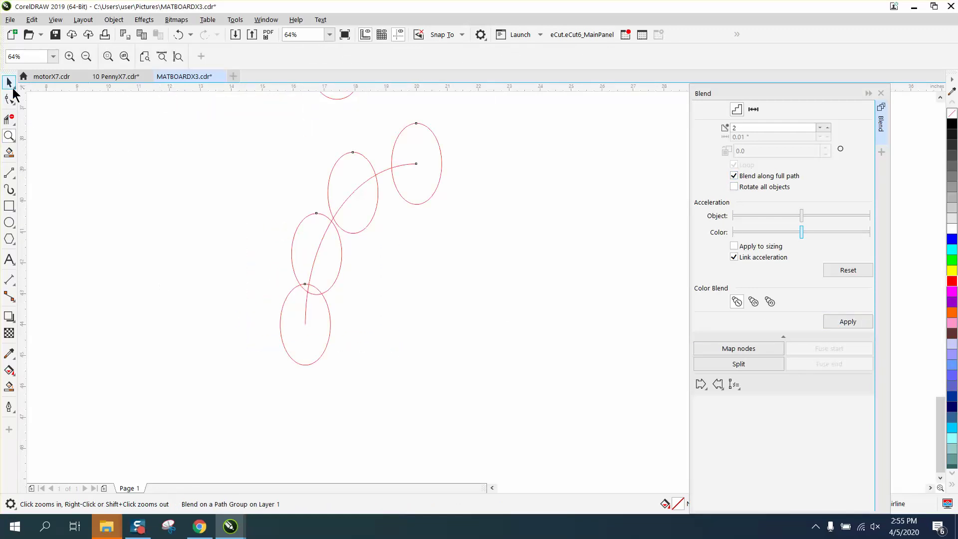
Break the oval blend on the arc apart.
left_click(9, 83)
scroll(317, 180, "down", 2)
left_click_drag(274, 136, 487, 308)
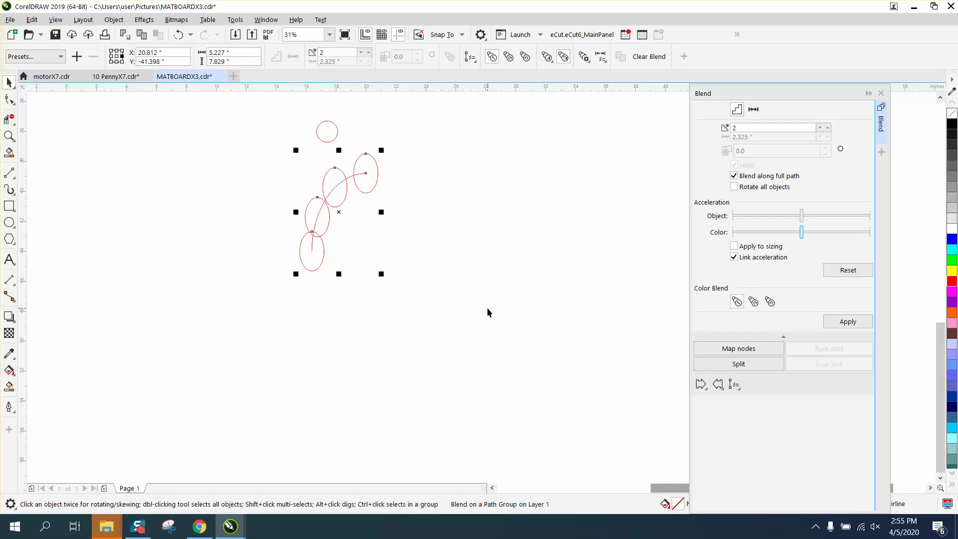
left_click(120, 20)
left_click(162, 288)
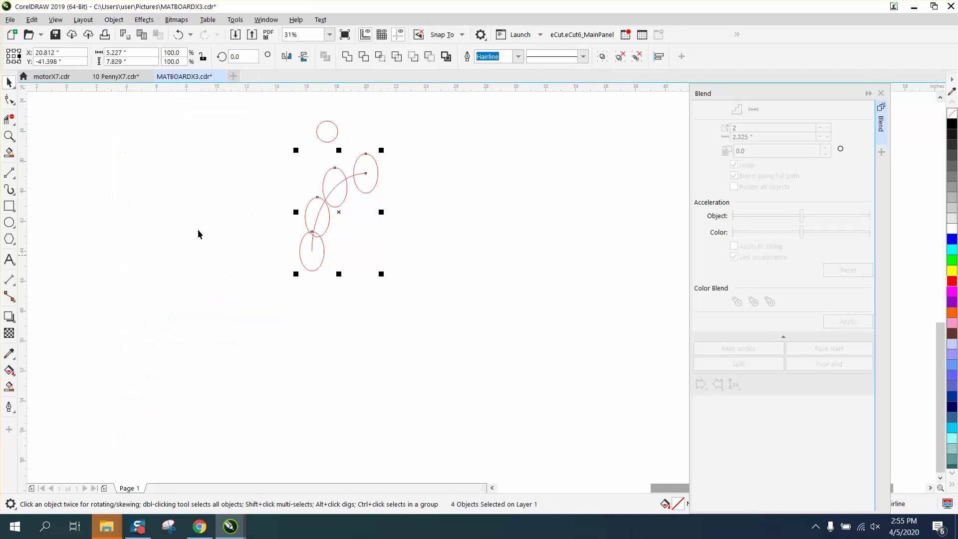
Group the separated objects and delete the small stray circle.
left_click_drag(493, 317, 493, 316)
left_click(114, 20)
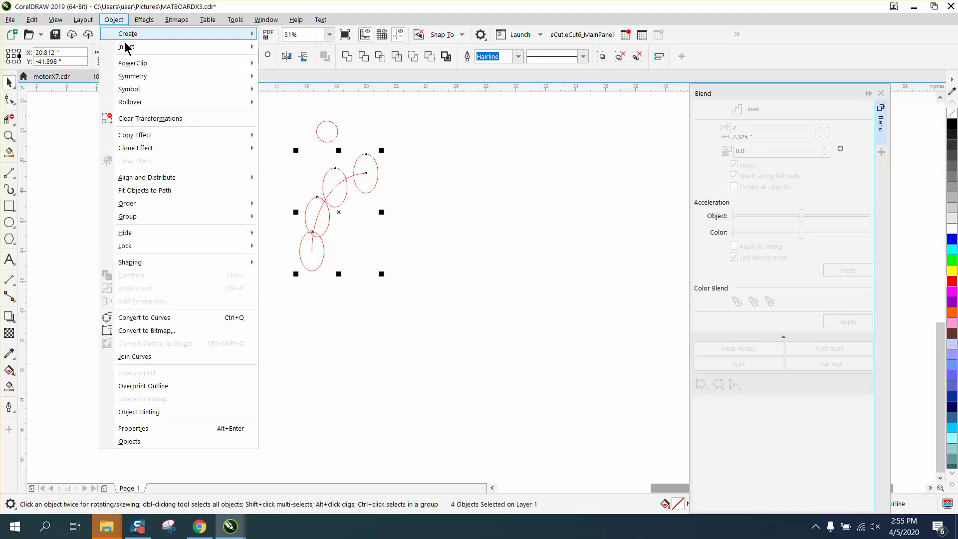
mouse_move(138, 217)
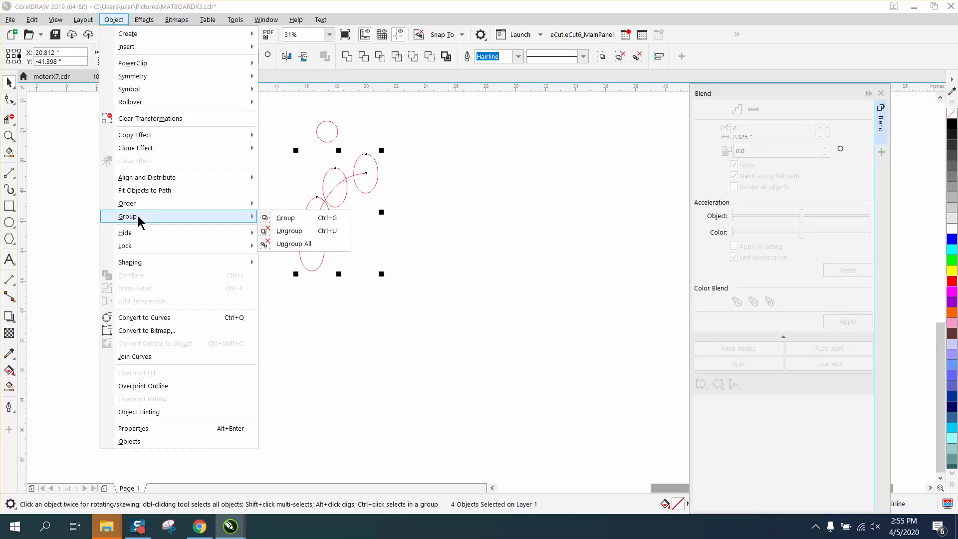
left_click(287, 218)
scroll(219, 217, "down", 2)
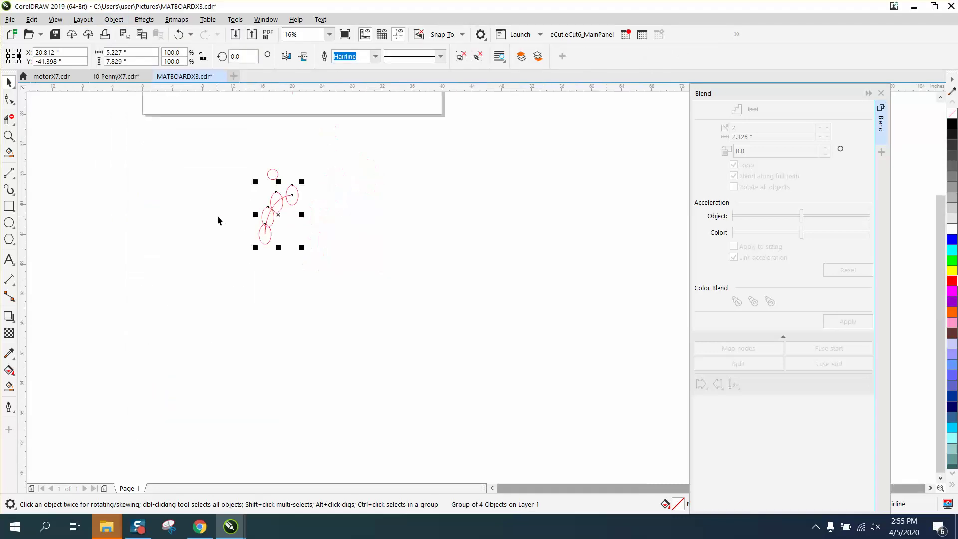
left_click(272, 173)
key("Delete")
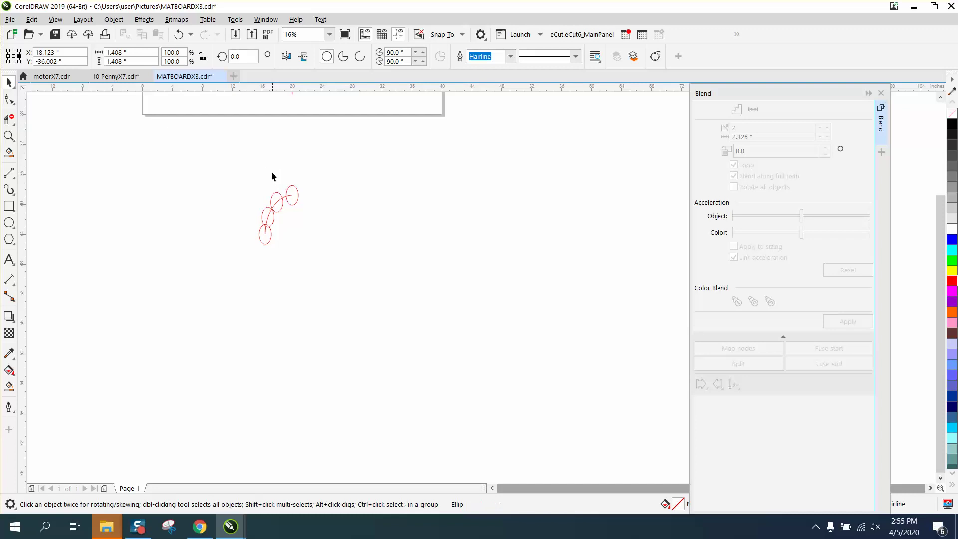
Ungroup the ovals and the arc.
left_click(9, 135)
left_click_drag(210, 167, 360, 278)
left_click_drag(352, 159, 600, 390)
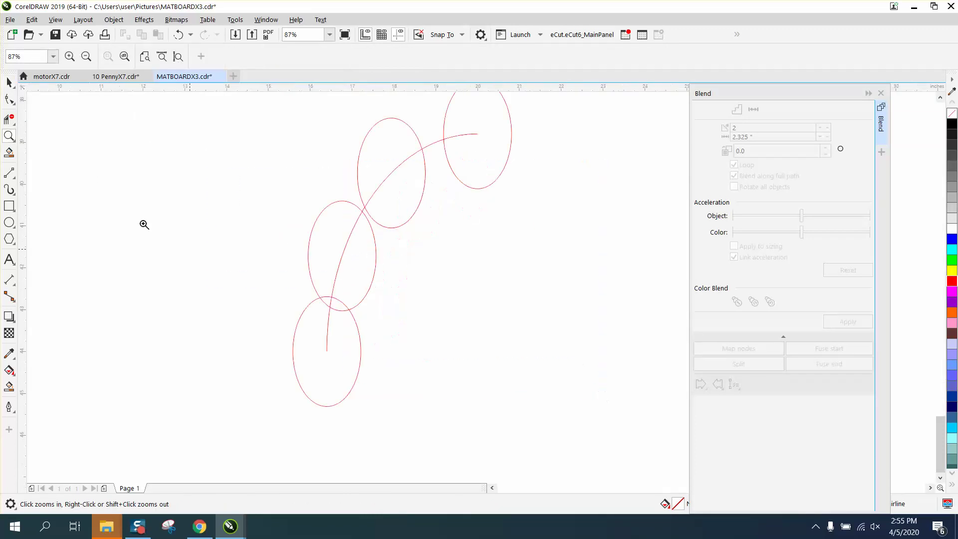
left_click(9, 82)
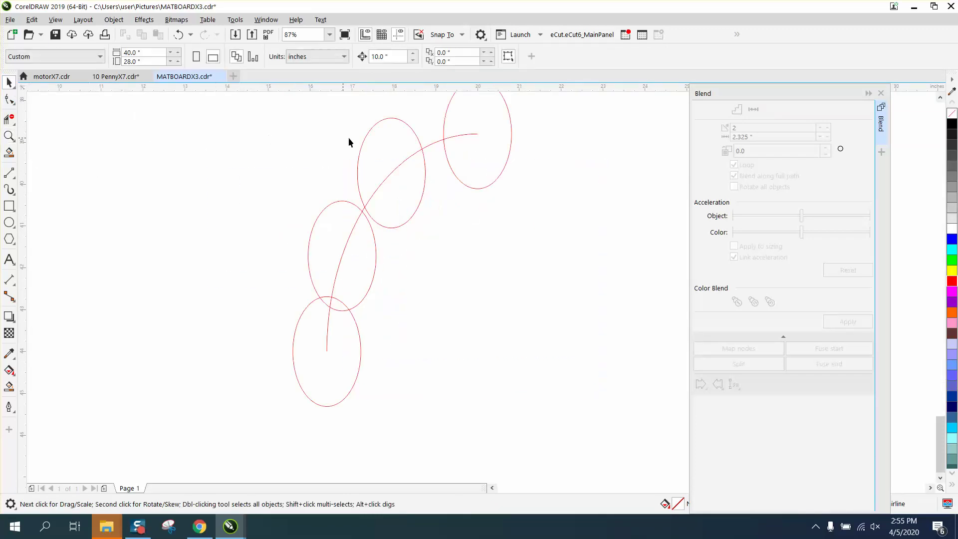
left_click(423, 165)
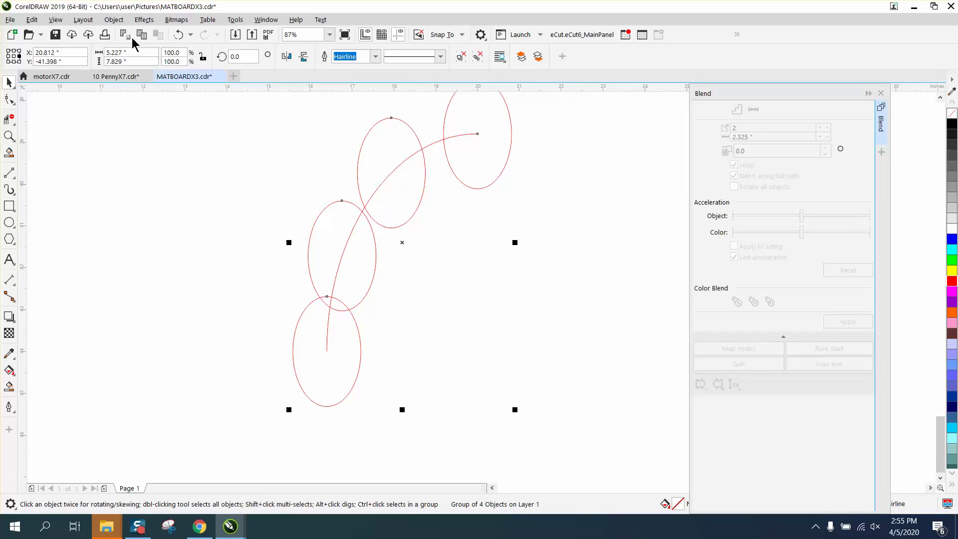
left_click(114, 19)
mouse_move(146, 217)
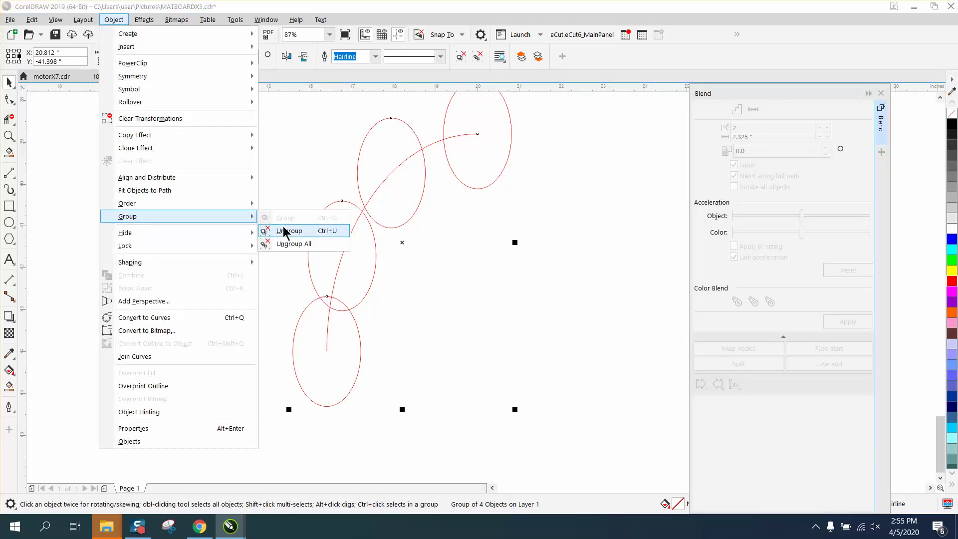
left_click(282, 231)
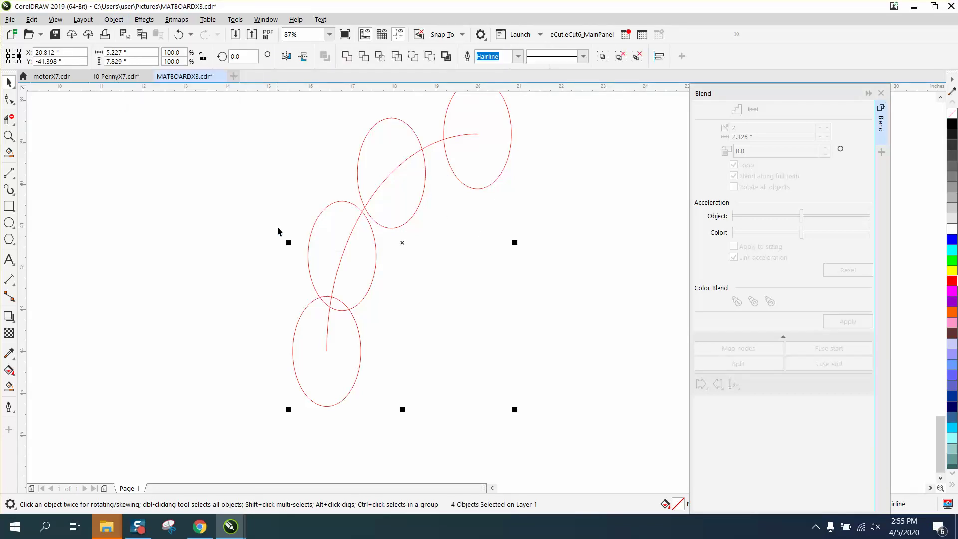
Ungroup the remaining pair of ovals.
left_click(358, 158)
left_click(481, 212)
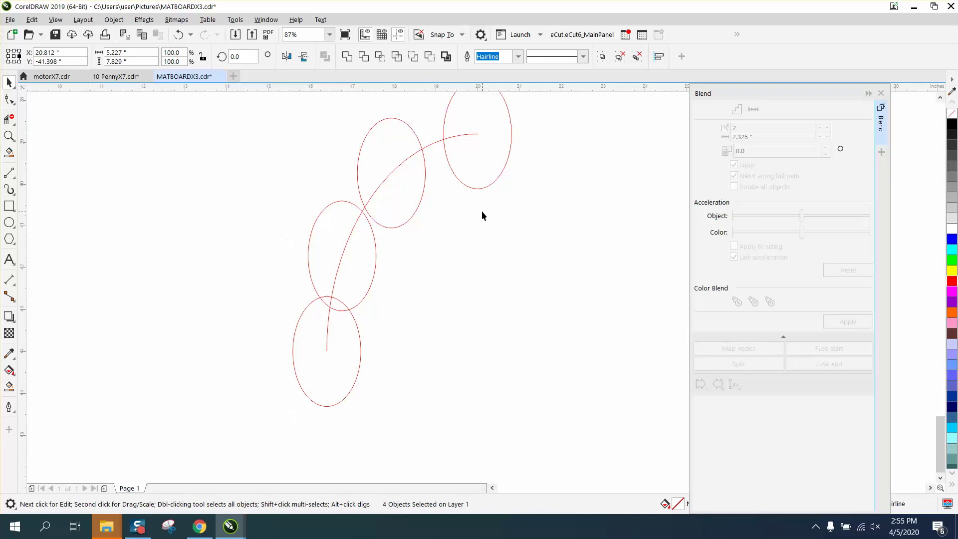
left_click(424, 195)
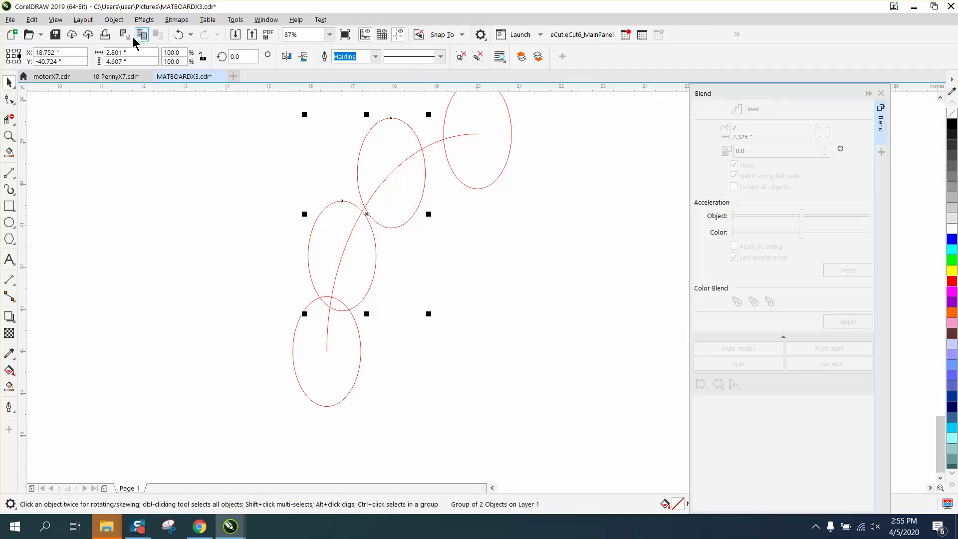
left_click(114, 19)
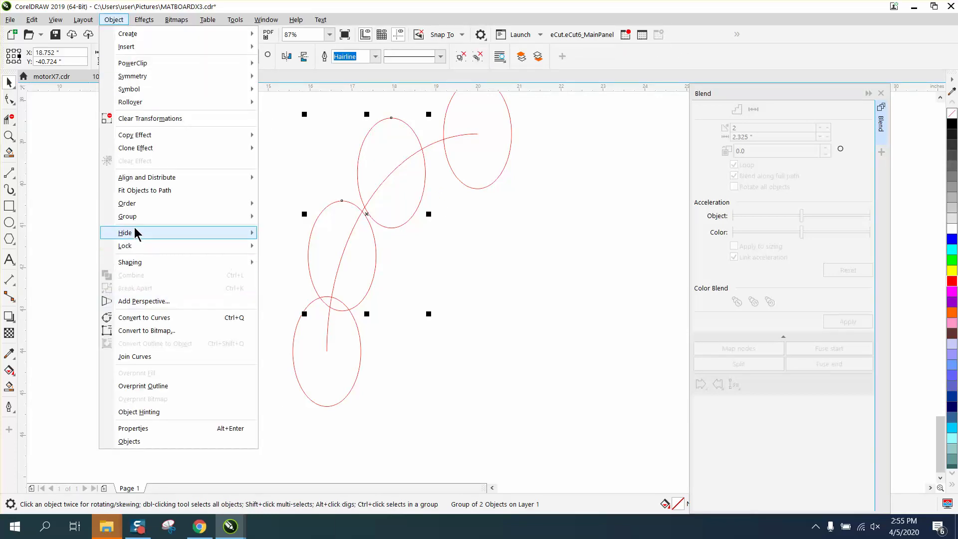
mouse_move(231, 219)
left_click(289, 231)
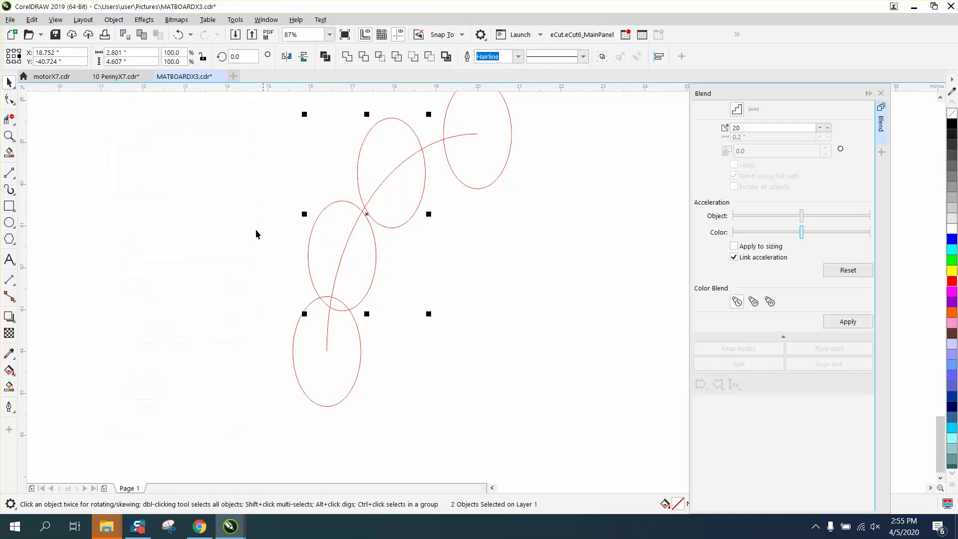
Drag the upper and middle-left ovals slightly up and right along the arc.
left_click(419, 209)
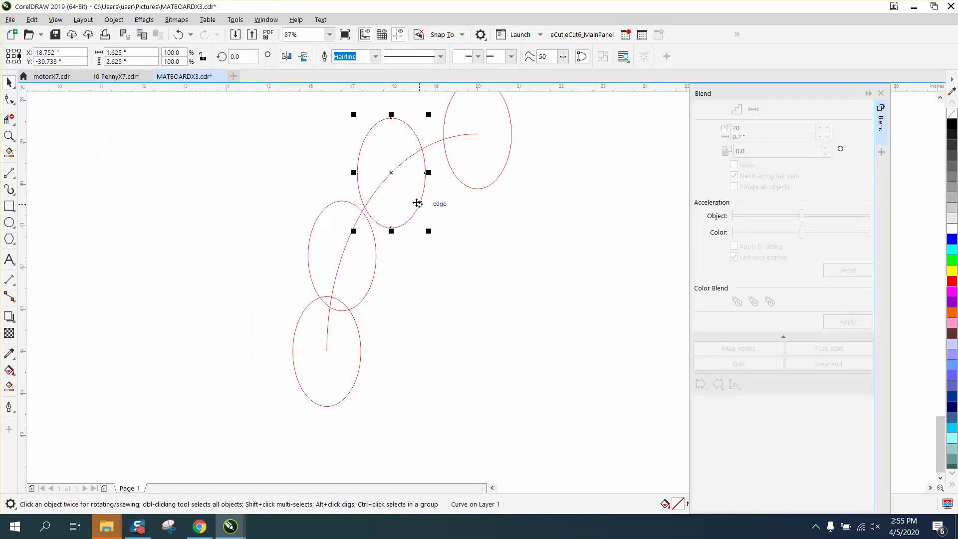
left_click_drag(391, 172, 398, 169)
left_click(374, 239)
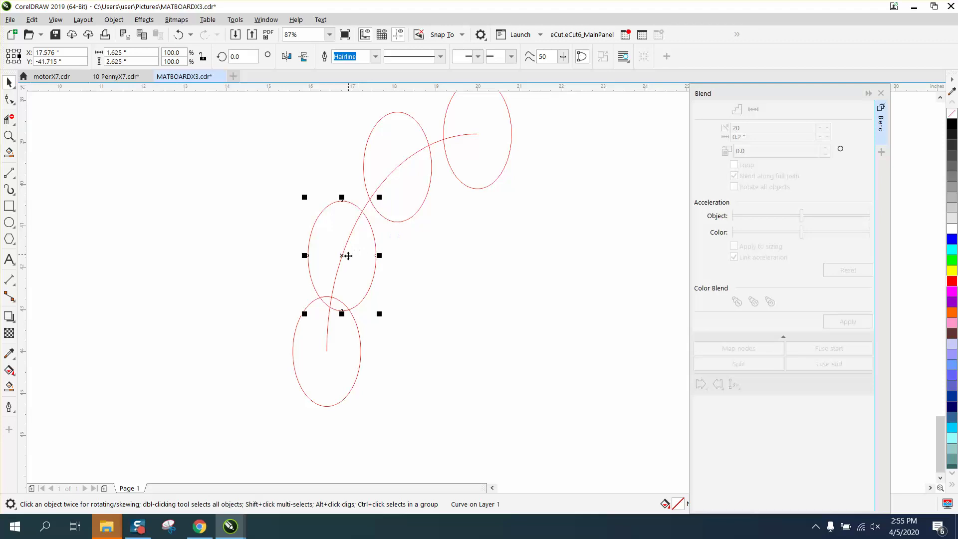
left_click_drag(348, 255, 349, 253)
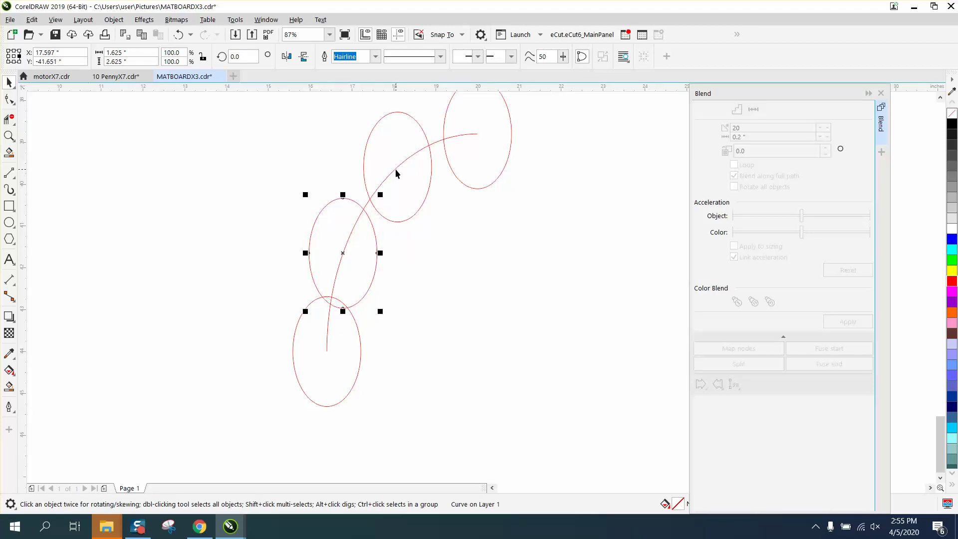
left_click(429, 173)
left_click_drag(397, 167, 403, 162)
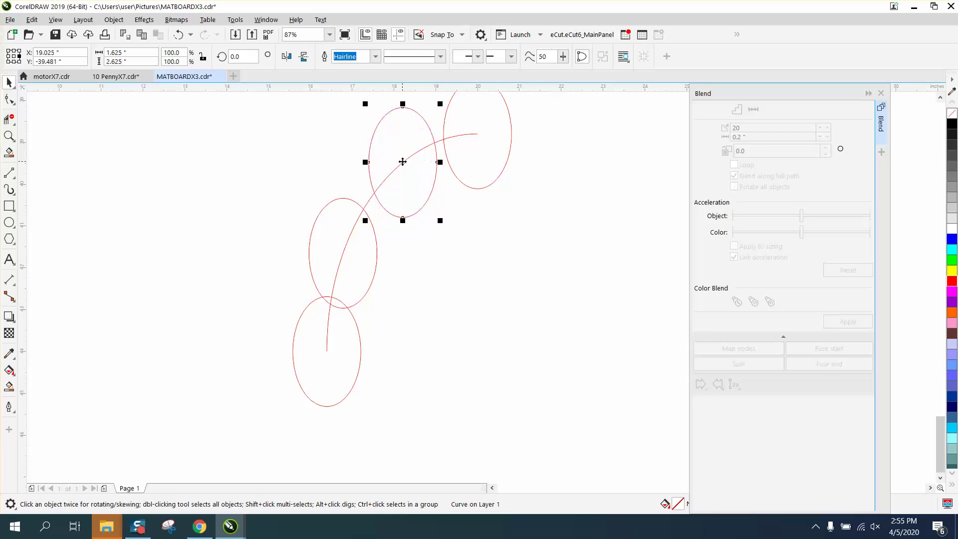
left_click(369, 223)
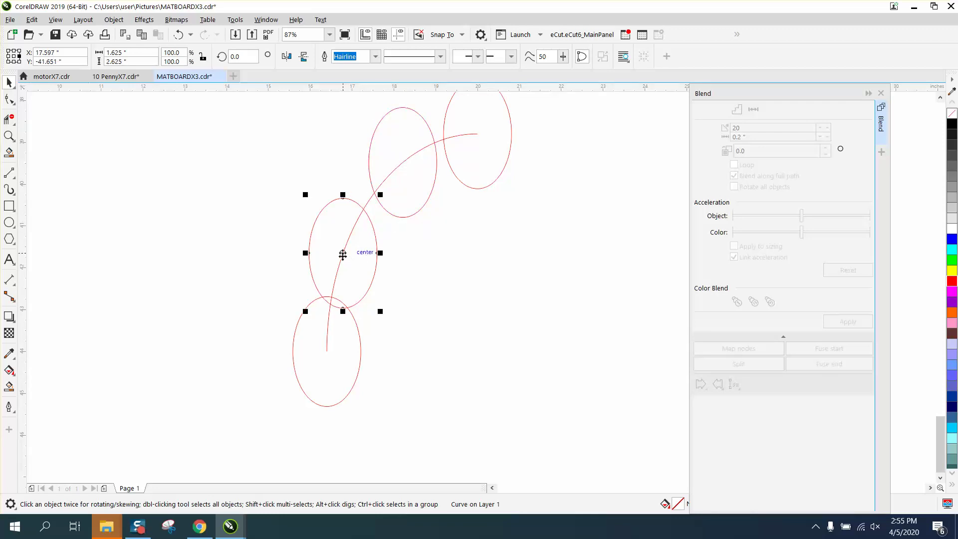
left_click_drag(343, 252, 348, 243)
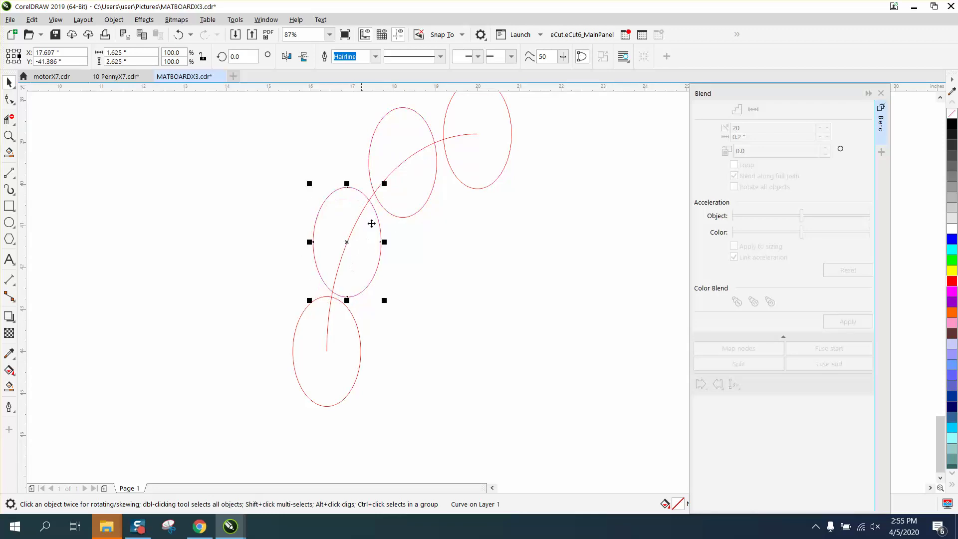
left_click(280, 196)
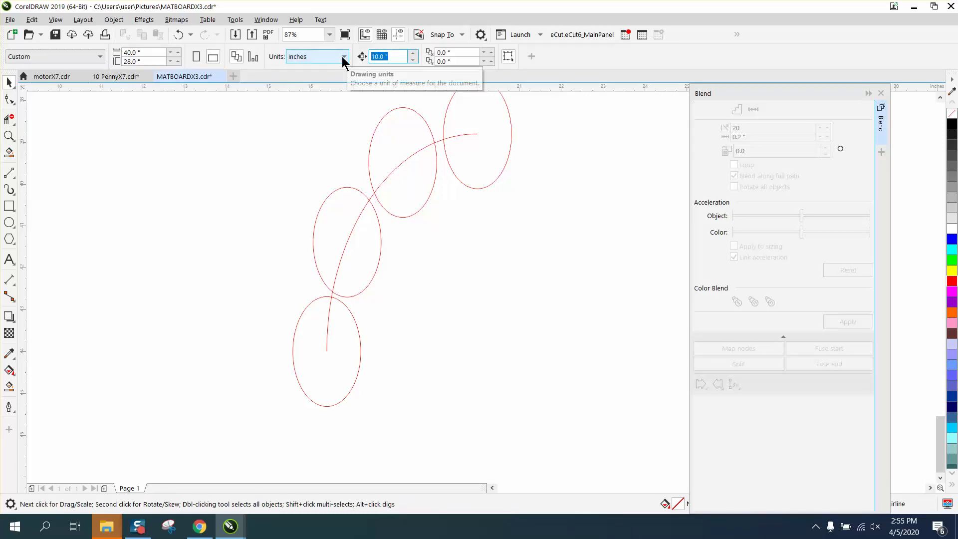
Set the nudge distance to 0.001 inch and nudge the upper oval right and up.
type(".001")
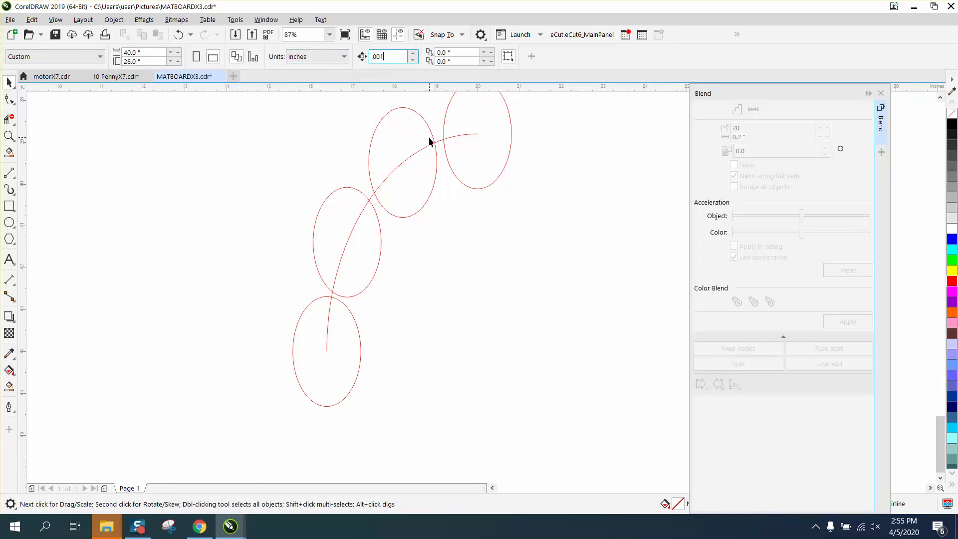
left_click(433, 136)
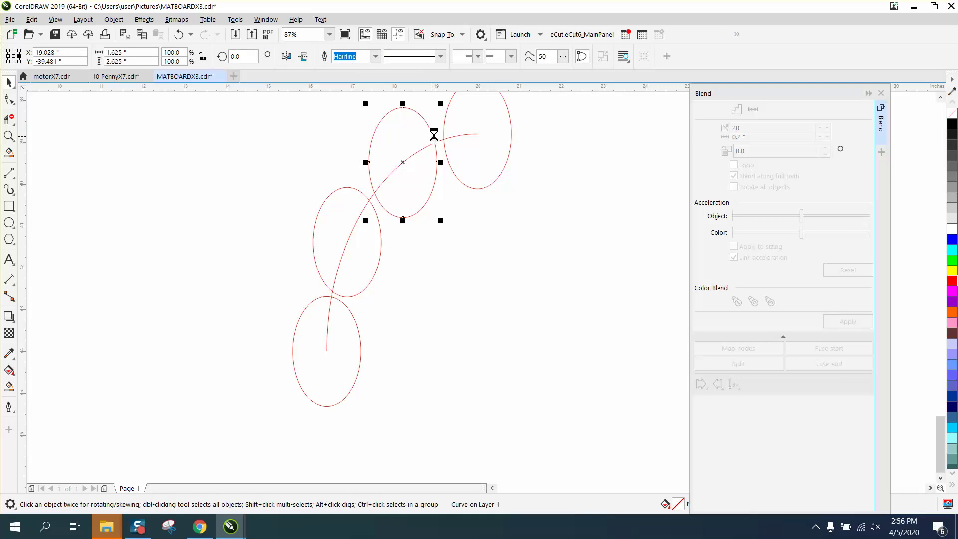
key("Right")
key("Right")
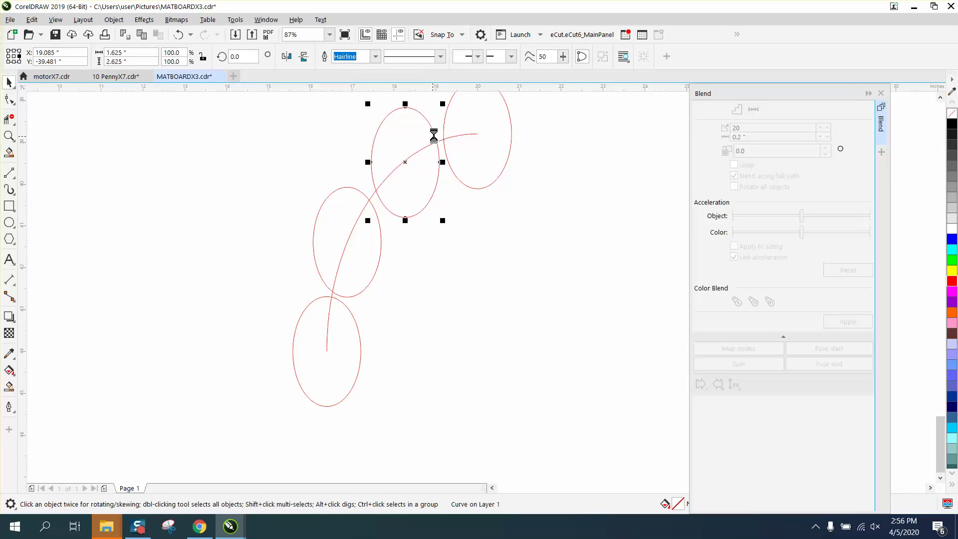
key("Up")
key("Up")
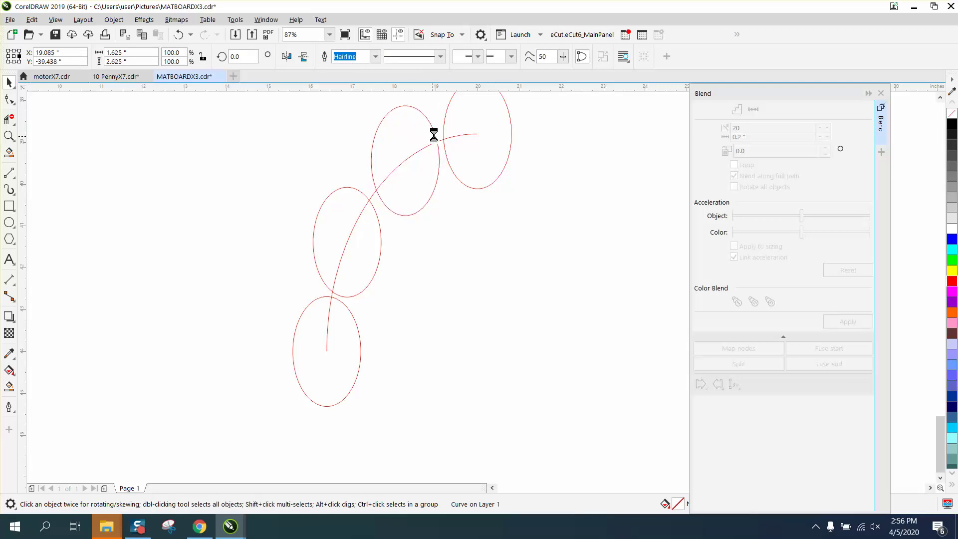
Nudge the middle-left oval up and right by one step each.
left_click(381, 230)
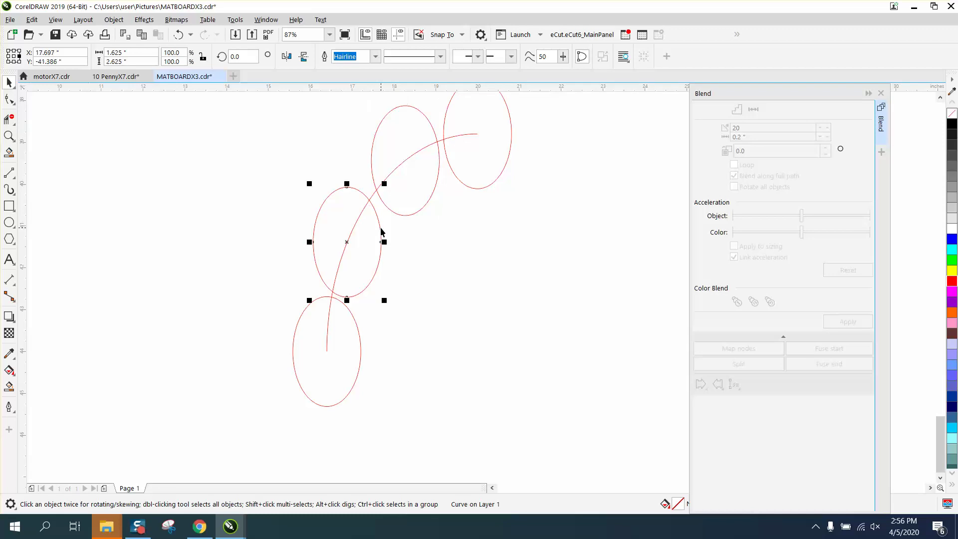
key("Up")
key("Up")
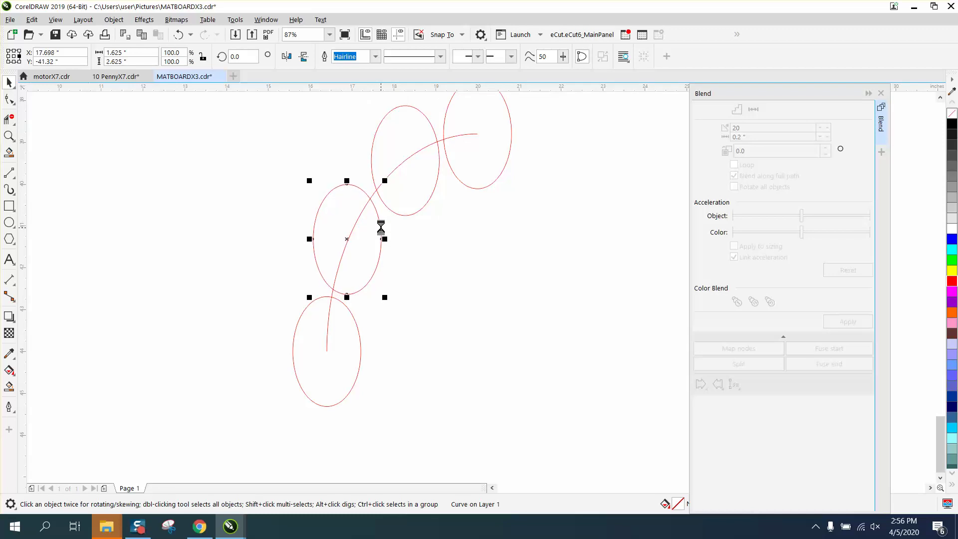
key("Right")
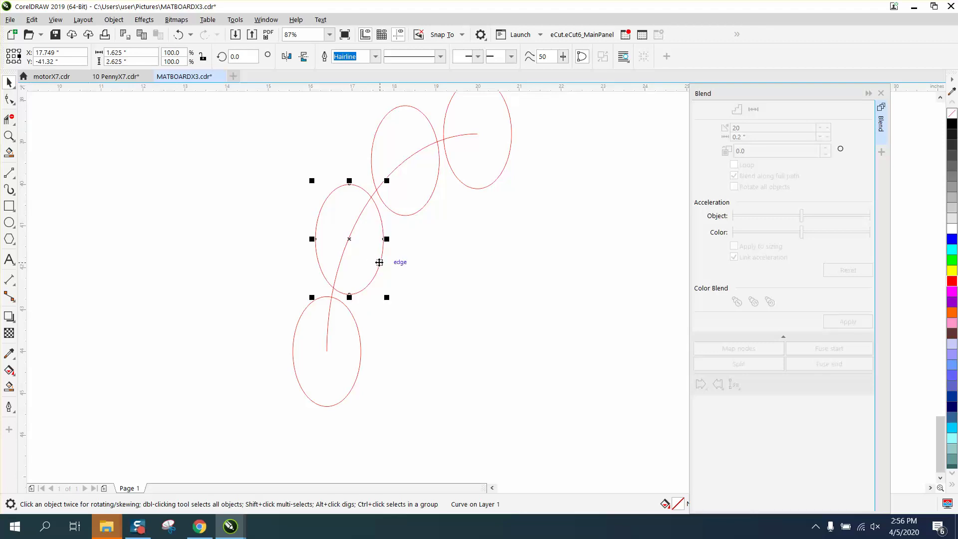
Delete the guiding curve and group the four ovals with Ctrl+G.
left_click(421, 258)
left_click(374, 197)
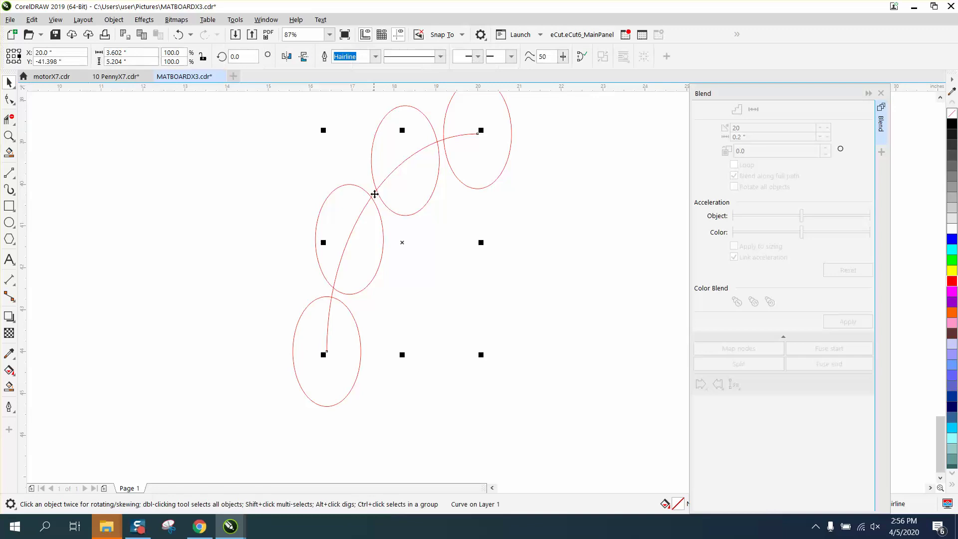
key("Delete")
scroll(375, 197, "down", 2)
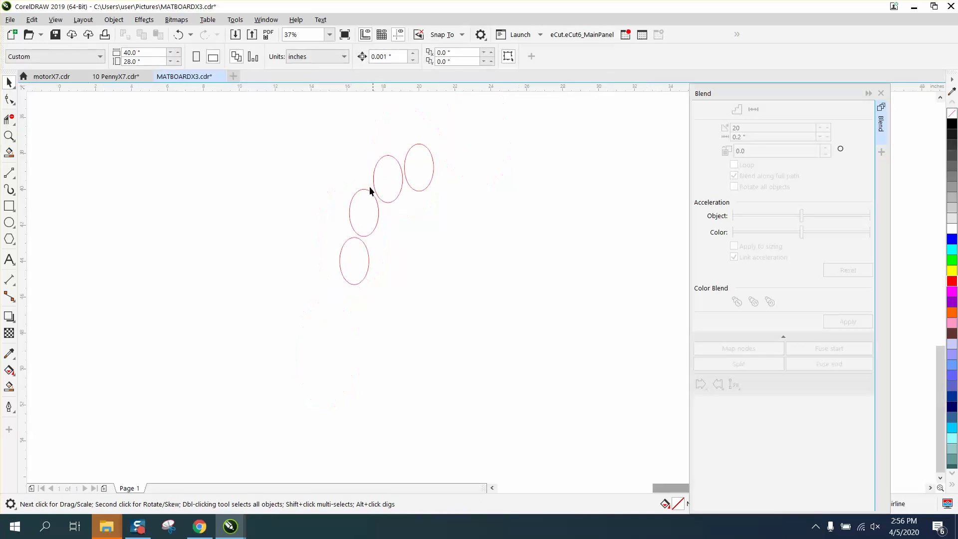
left_click_drag(358, 228, 537, 317)
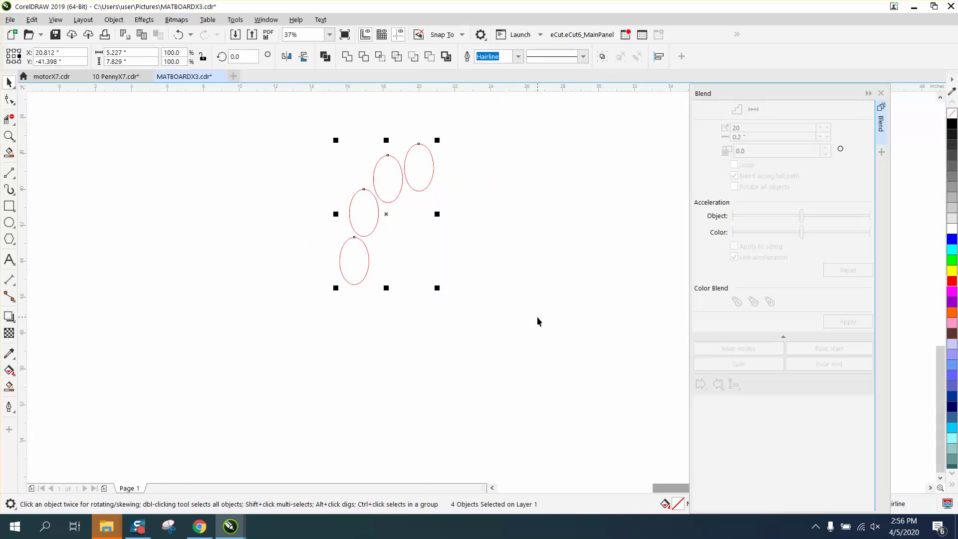
key("ctrl+g")
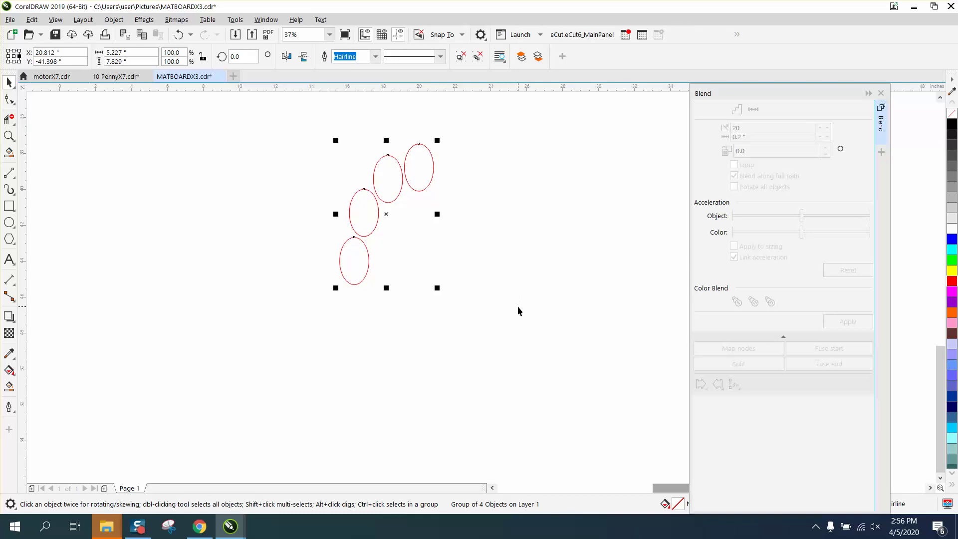
Try flipping the oval group downward into a mirror, undoing both attempts.
left_click_drag(387, 141, 391, 249)
left_click(181, 38)
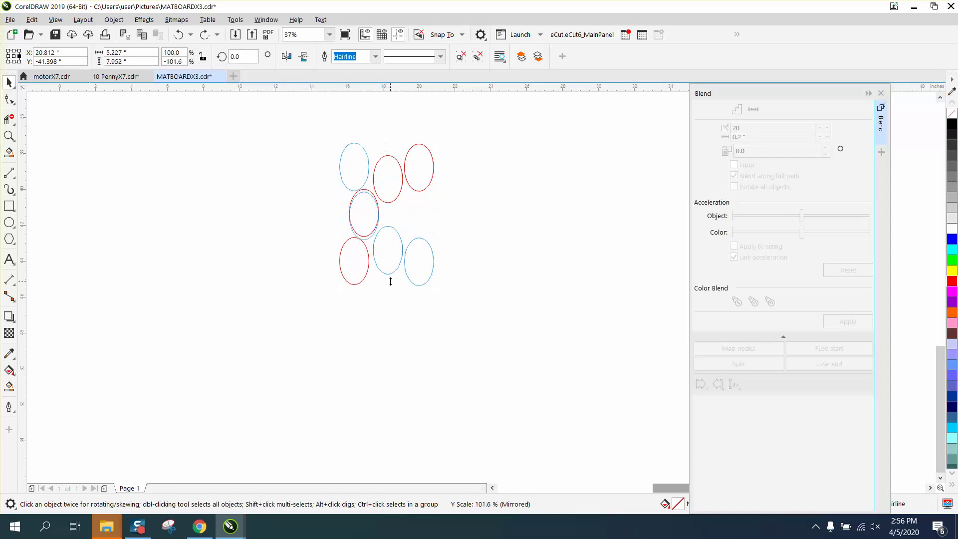
left_click_drag(391, 282, 384, 271)
left_click(180, 34)
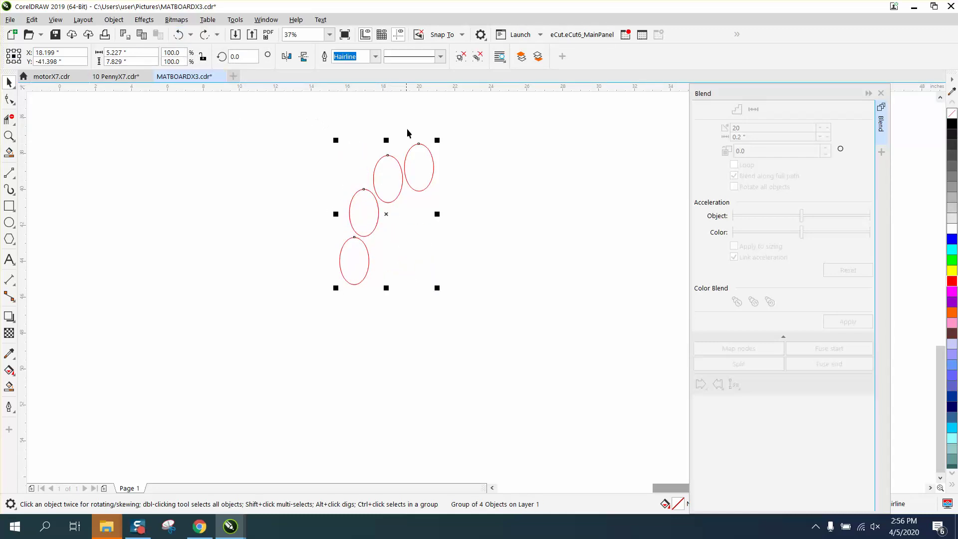
Leave a mirrored copy of the four ovals below and move it up onto the leftmost oval.
left_click_drag(387, 139, 395, 301)
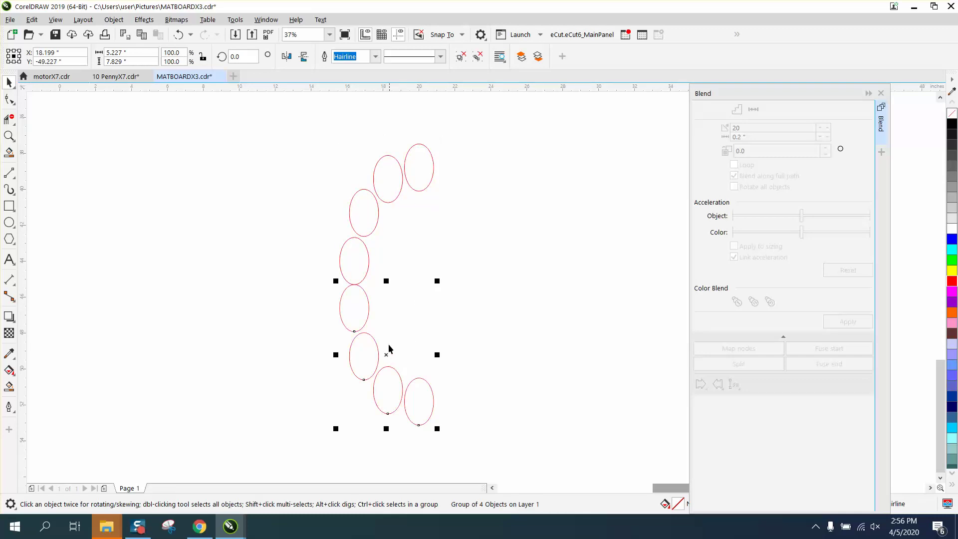
left_click(361, 294)
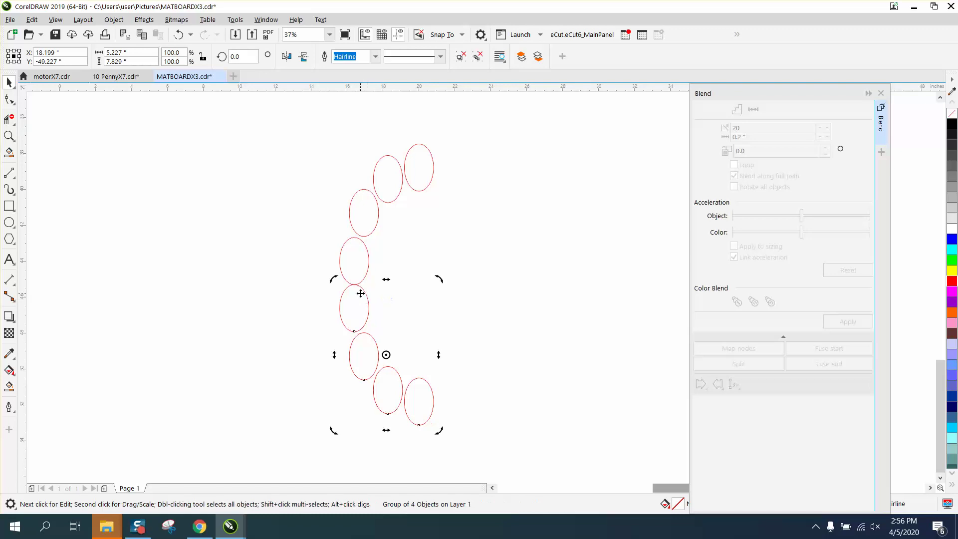
left_click(368, 299)
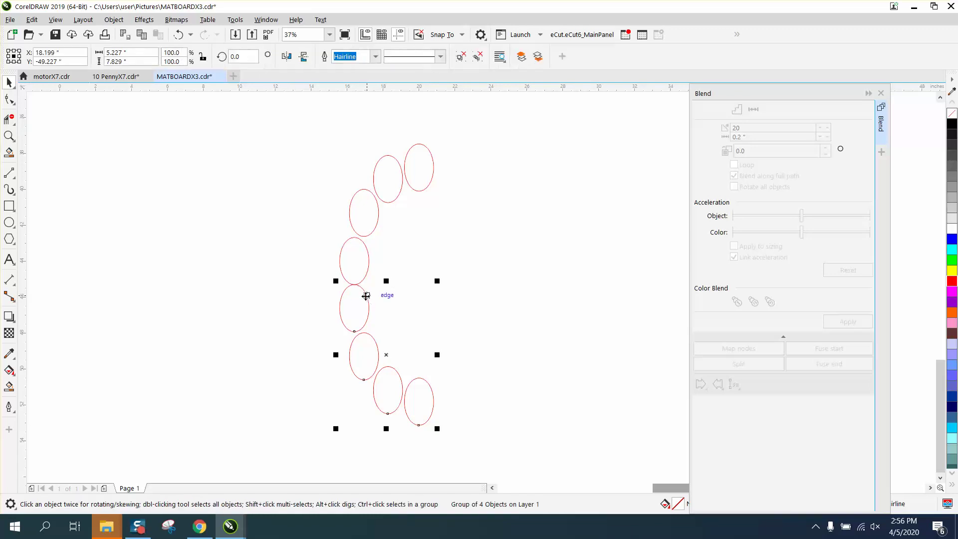
left_click_drag(354, 286, 355, 239)
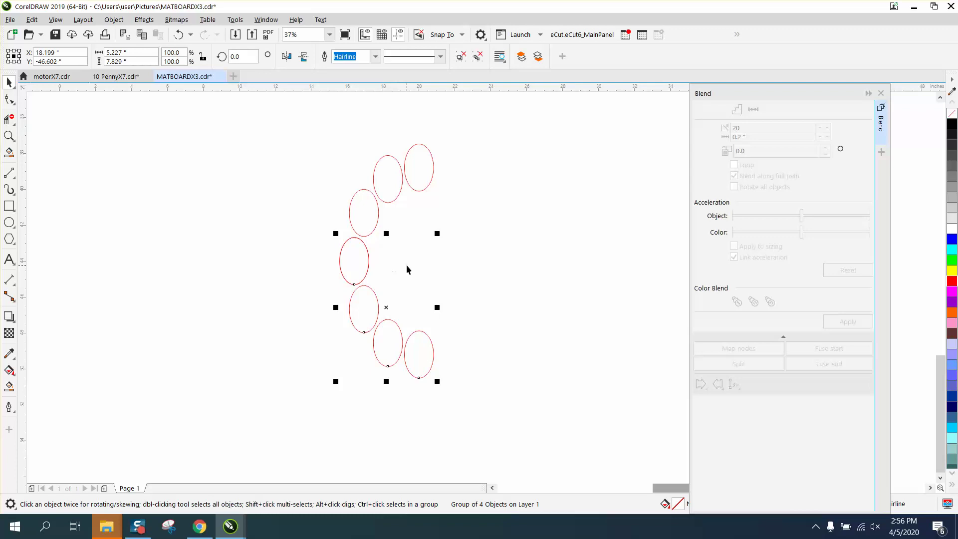
left_click(405, 264)
Ungroup both oval groups and remove the doubled leftmost oval.
left_click_drag(311, 130, 516, 391)
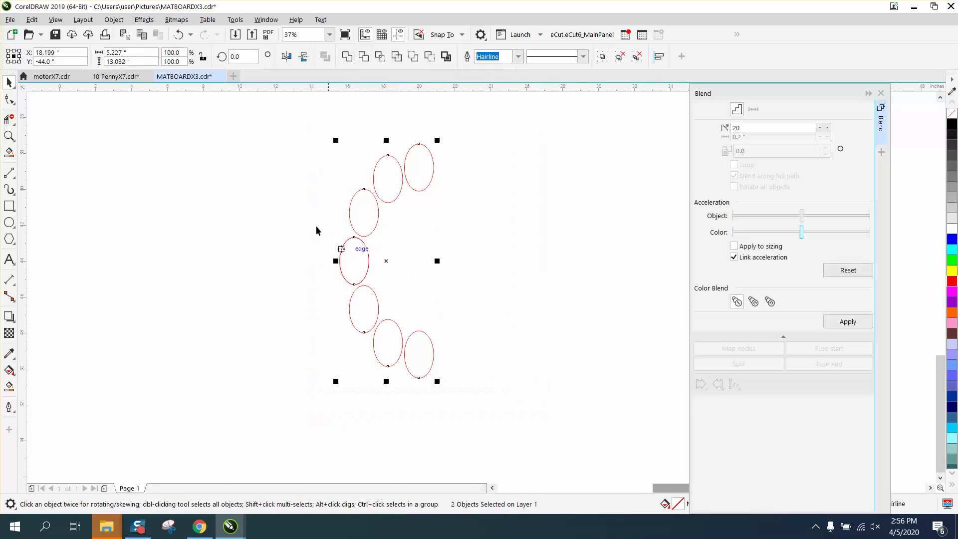
left_click(115, 20)
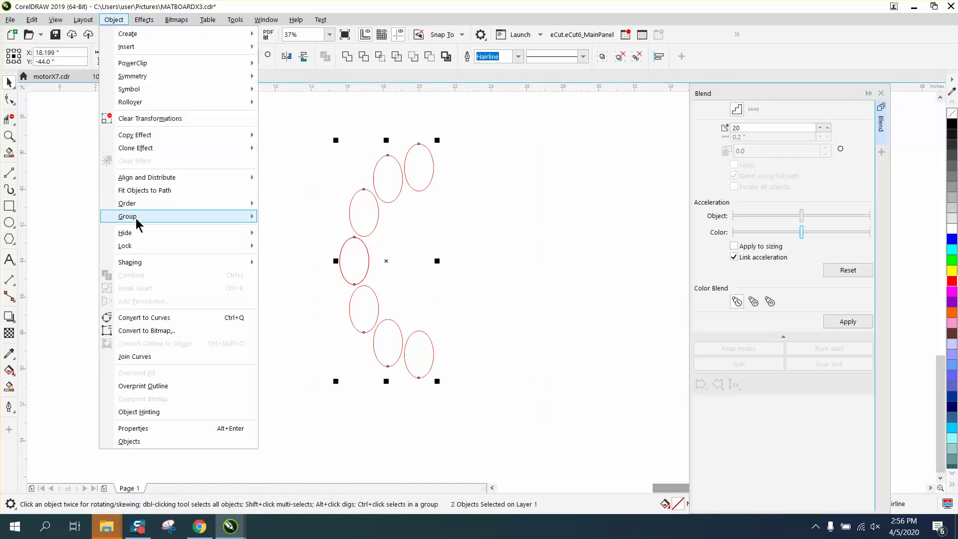
mouse_move(203, 219)
left_click(296, 230)
left_click(355, 259)
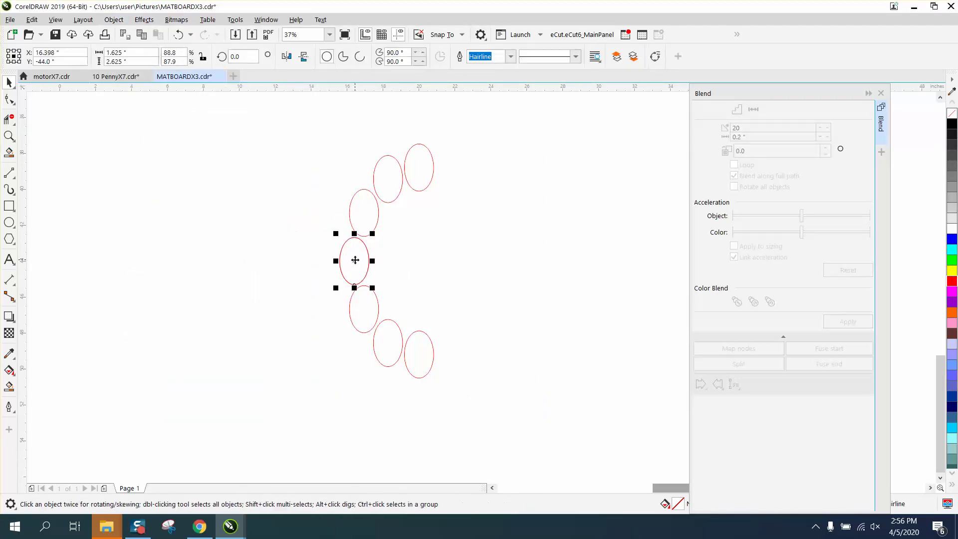
left_click(358, 260)
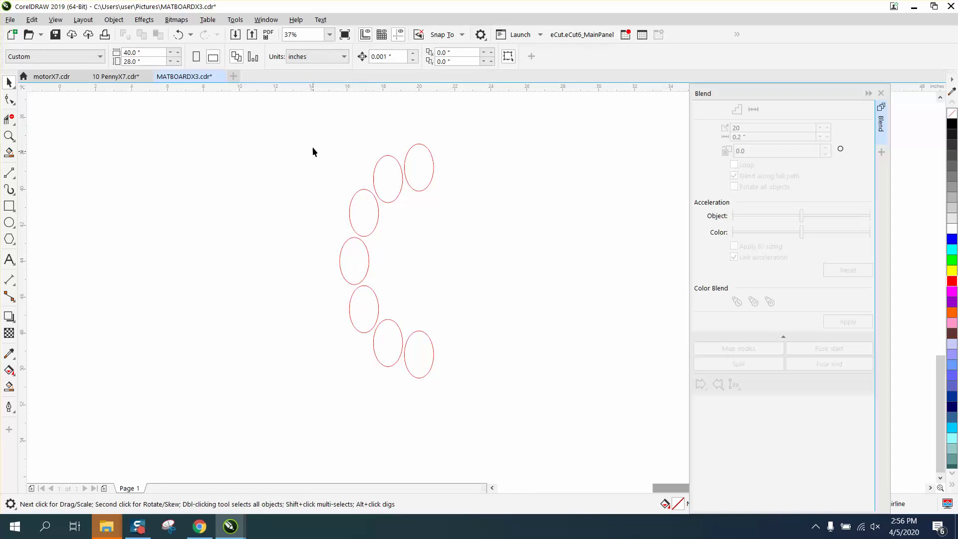
Group the seven ovals with Ctrl+G and select the whole group.
left_click_drag(439, 349, 504, 397)
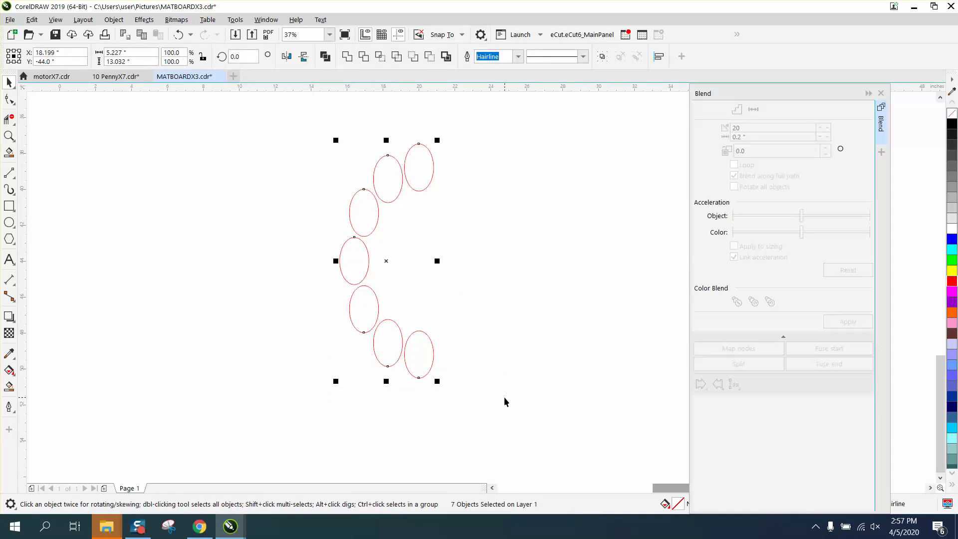
key("ctrl+g")
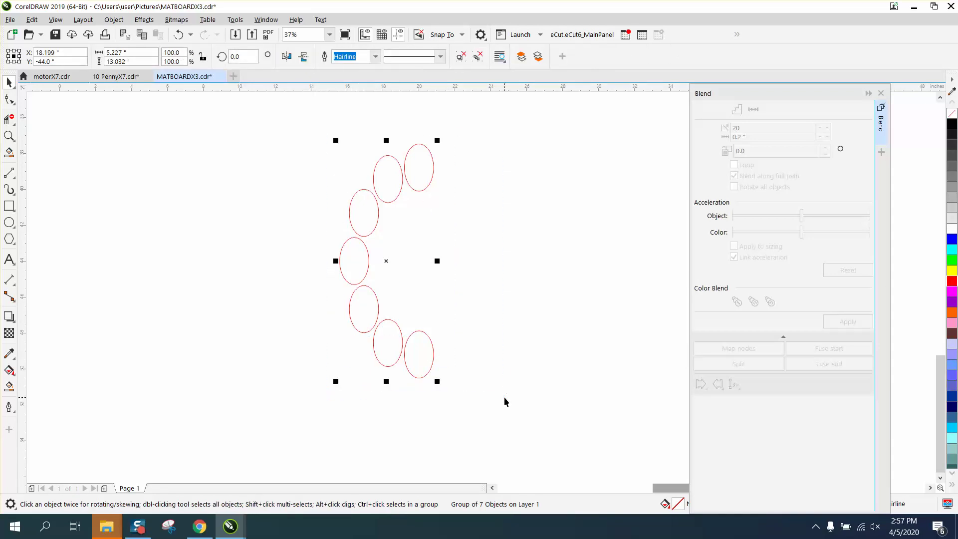
left_click(340, 261, "ctrl")
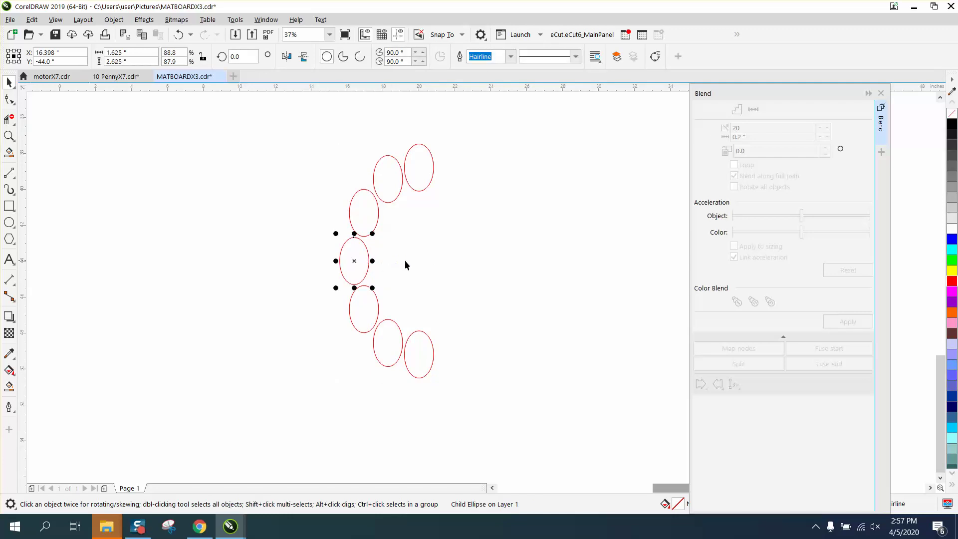
left_click(332, 259)
left_click(364, 260)
Move the mirrored seven-oval copy to the right to close the ring, then zoom in on it.
left_click_drag(336, 261, 543, 267)
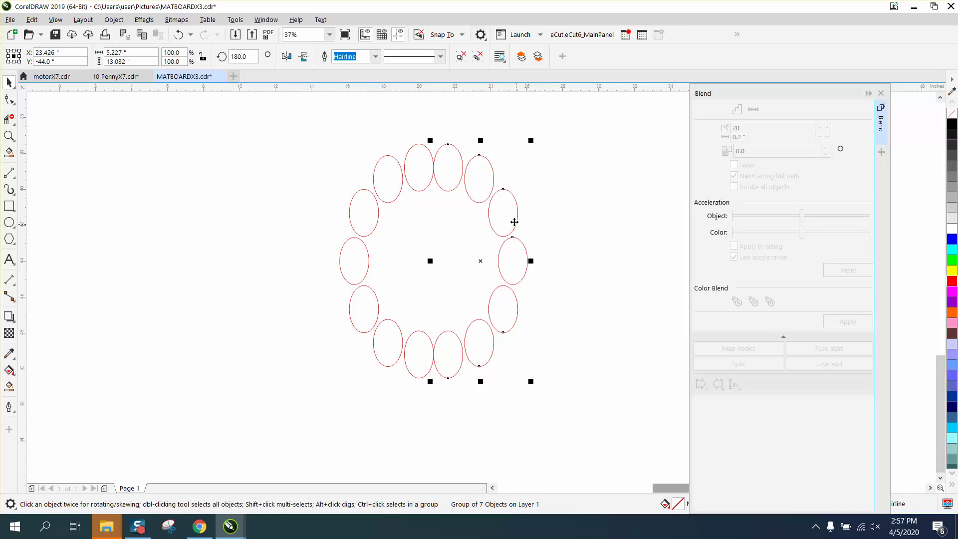
left_click_drag(435, 170, 404, 172)
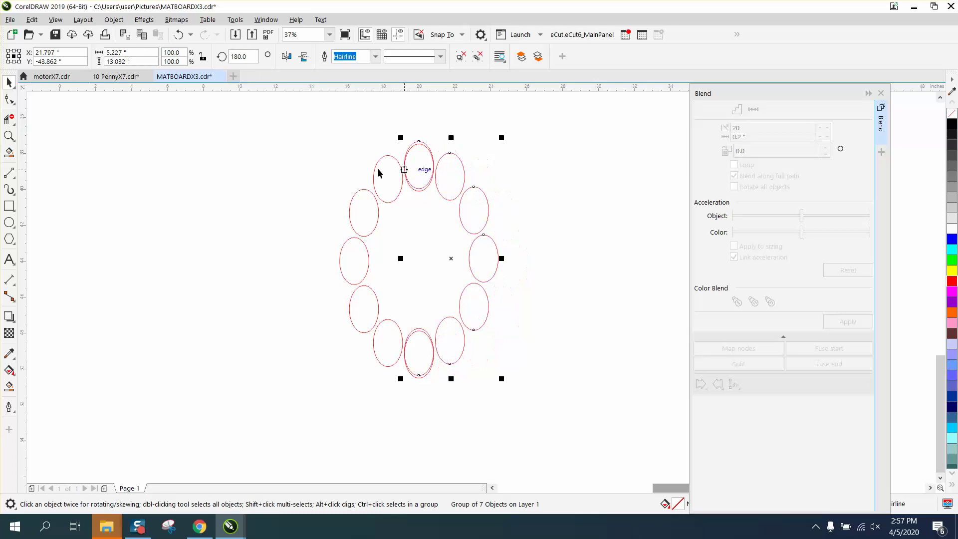
left_click(9, 136)
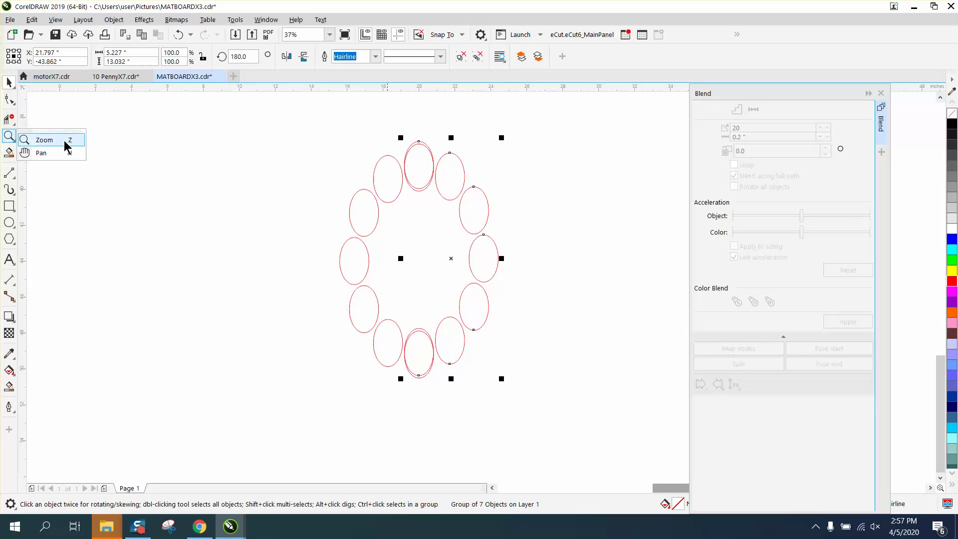
left_click(73, 139)
left_click_drag(391, 136, 536, 249)
left_click(9, 83)
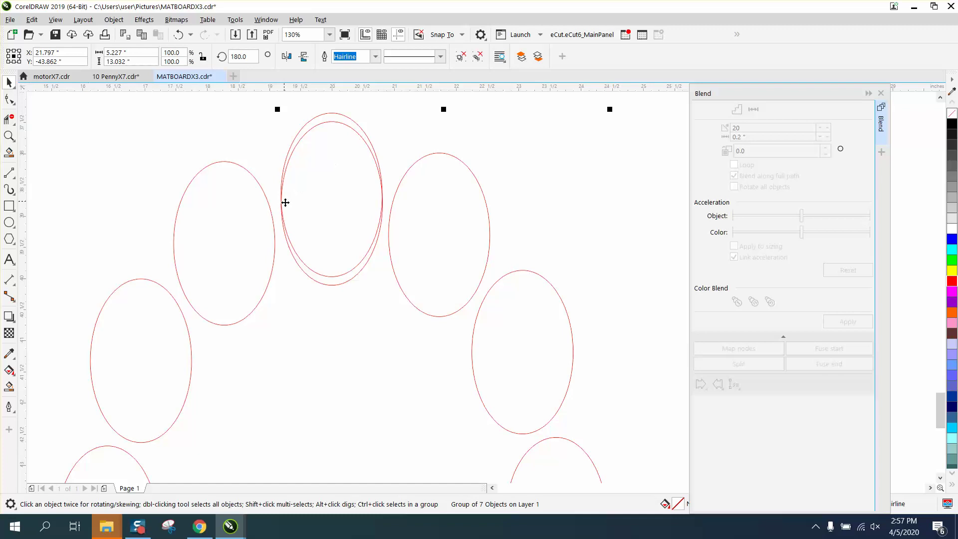
Nudge the seven-oval arc until its top oval exactly overlaps the original top oval.
left_click_drag(286, 202, 349, 192)
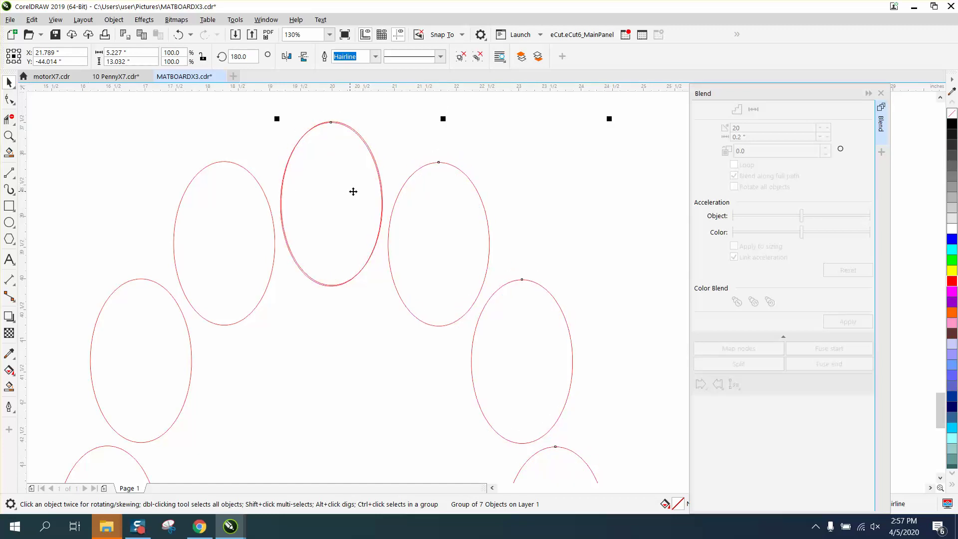
left_click(438, 132)
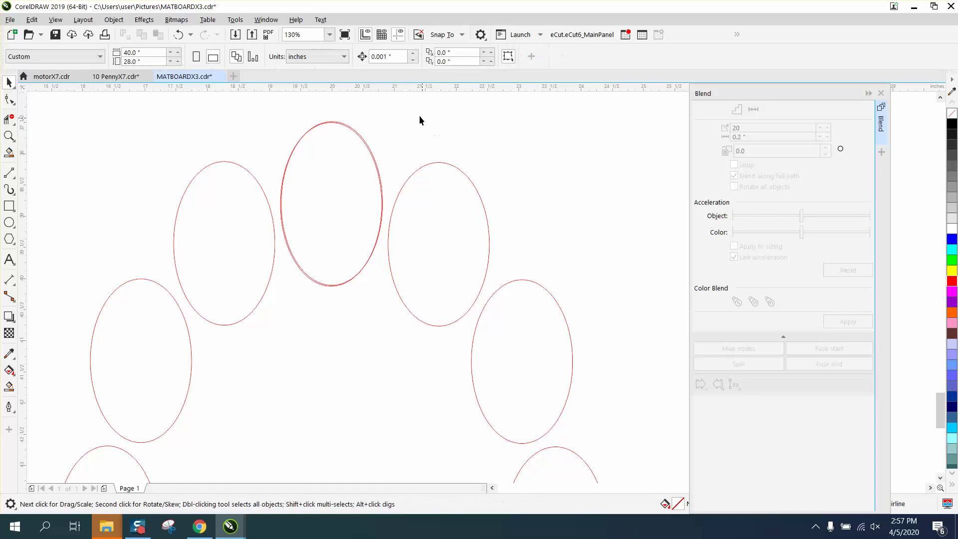
left_click(366, 144)
left_click_drag(367, 144, 368, 144)
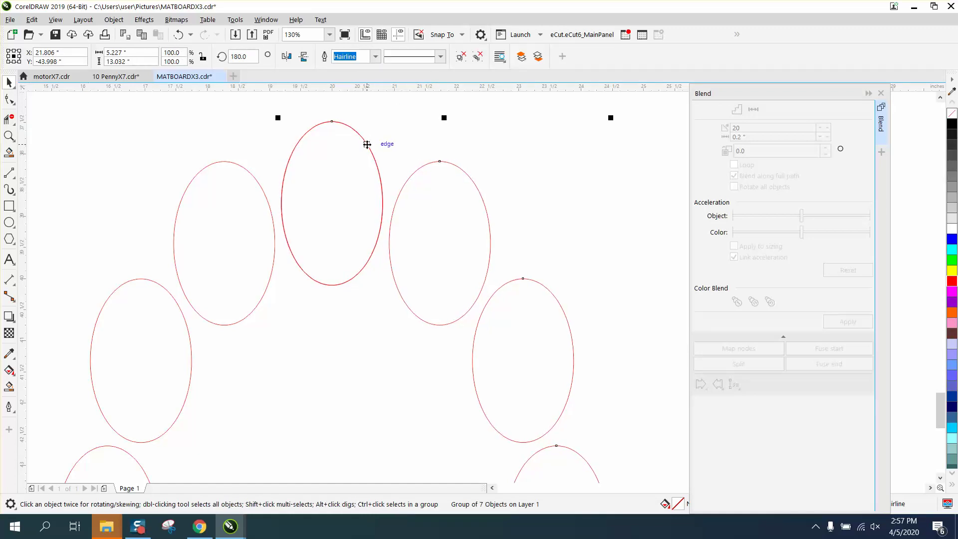
Select both arcs and ungroup them into individual ovals.
scroll(435, 143, "down", 5)
scroll(415, 139, "up", 2)
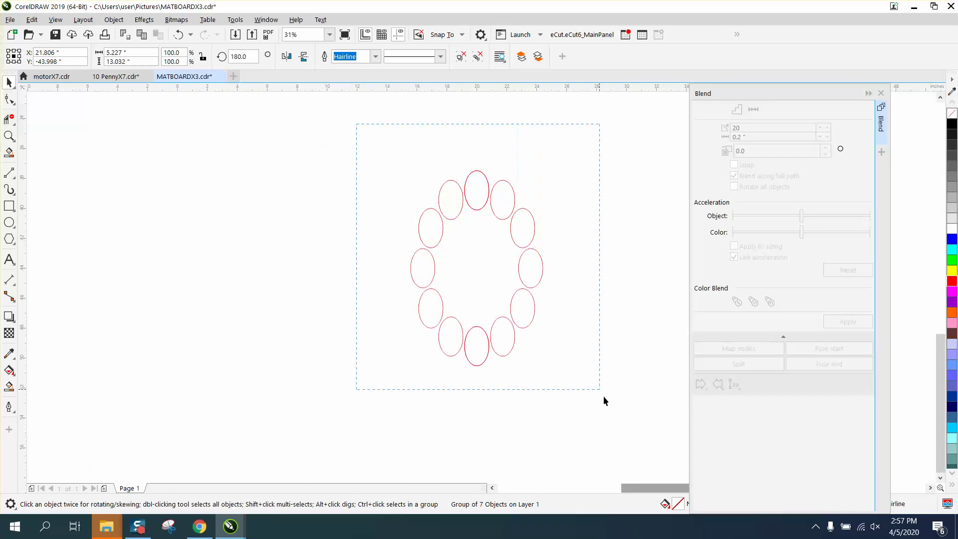
left_click(421, 260)
left_click(114, 20)
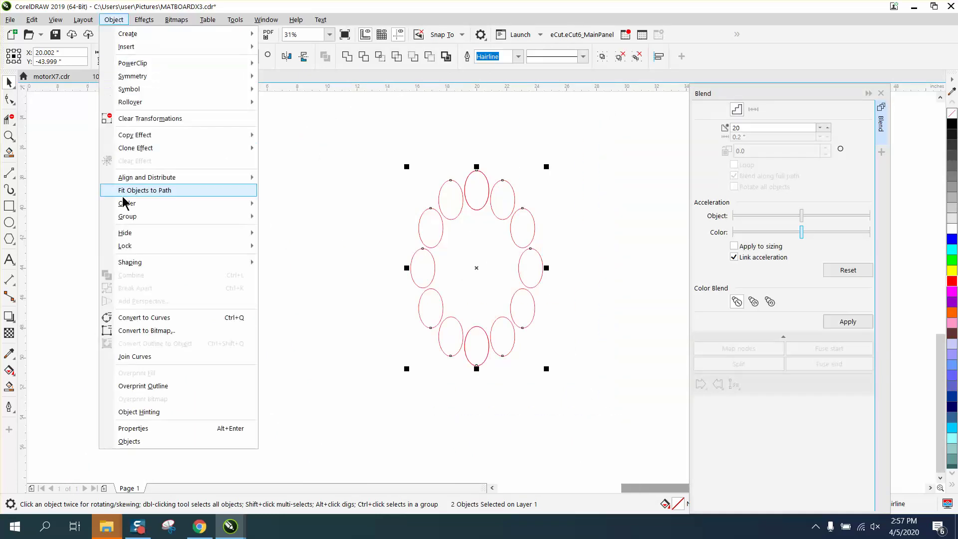
mouse_move(127, 216)
left_click(278, 231)
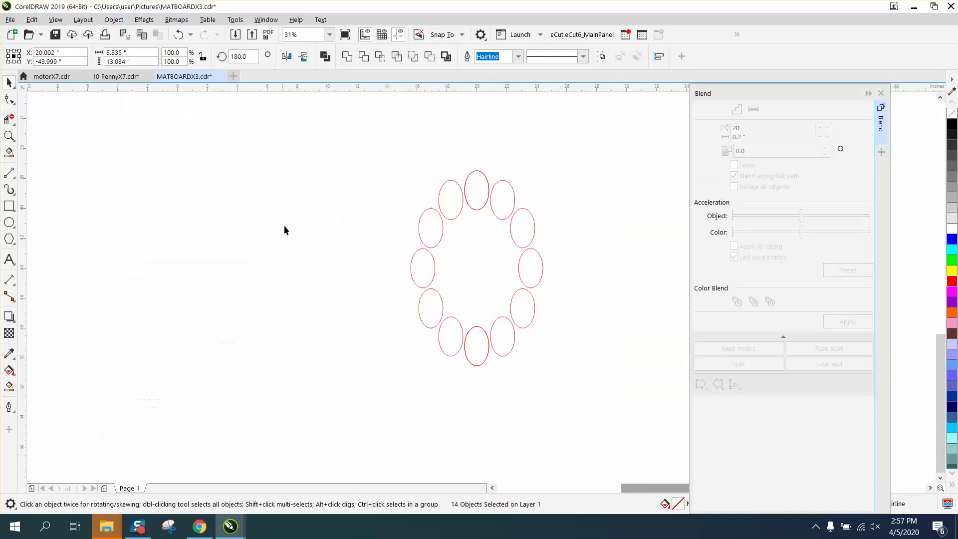
Delete the doubled top and bottom ovals and group the remaining twelve ovals.
left_click(284, 226)
left_click(476, 194)
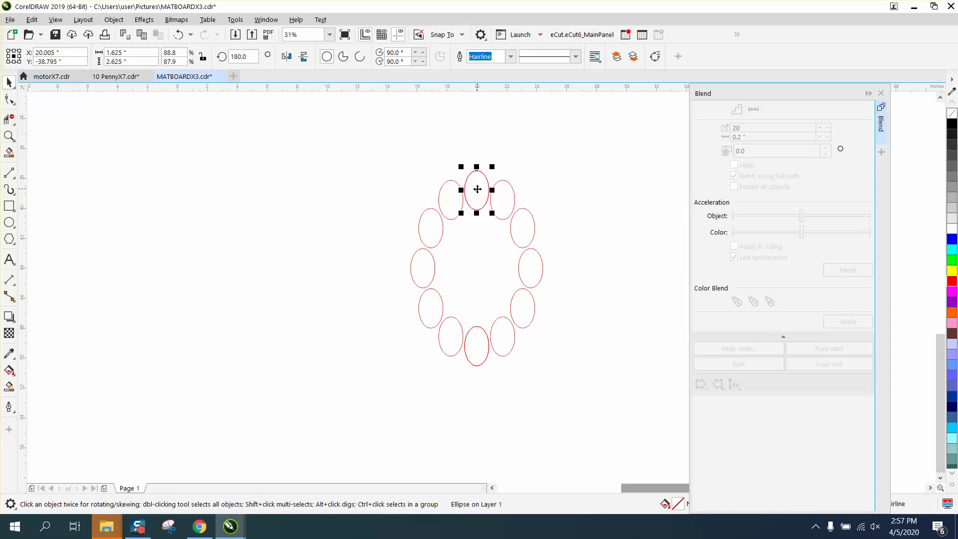
left_click(495, 260)
left_click(479, 339)
left_click(474, 335)
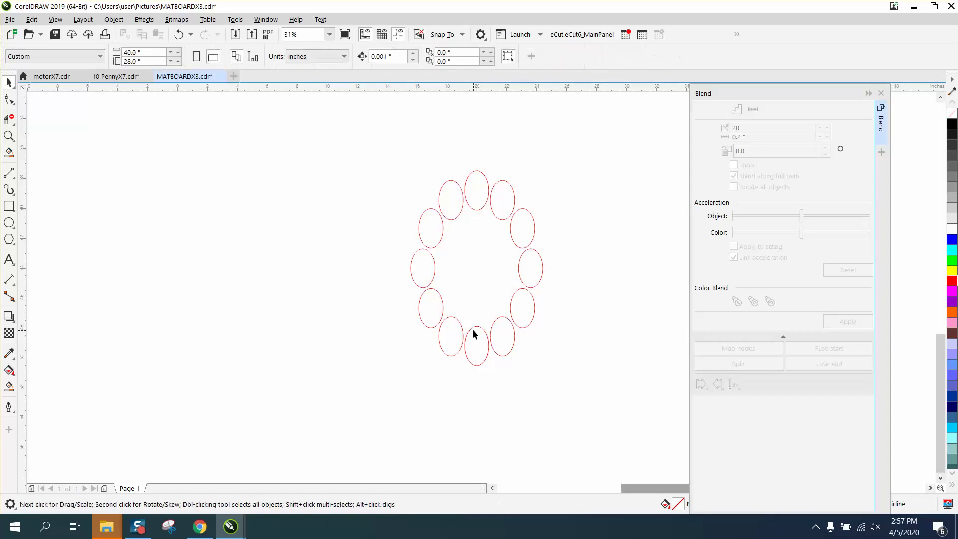
left_click_drag(614, 414, 615, 413)
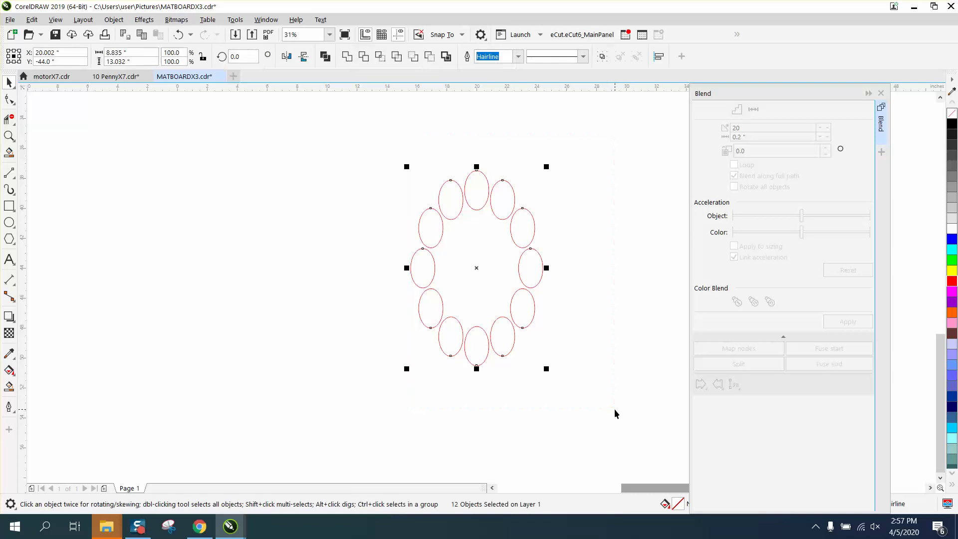
scroll(570, 383, "down", 3)
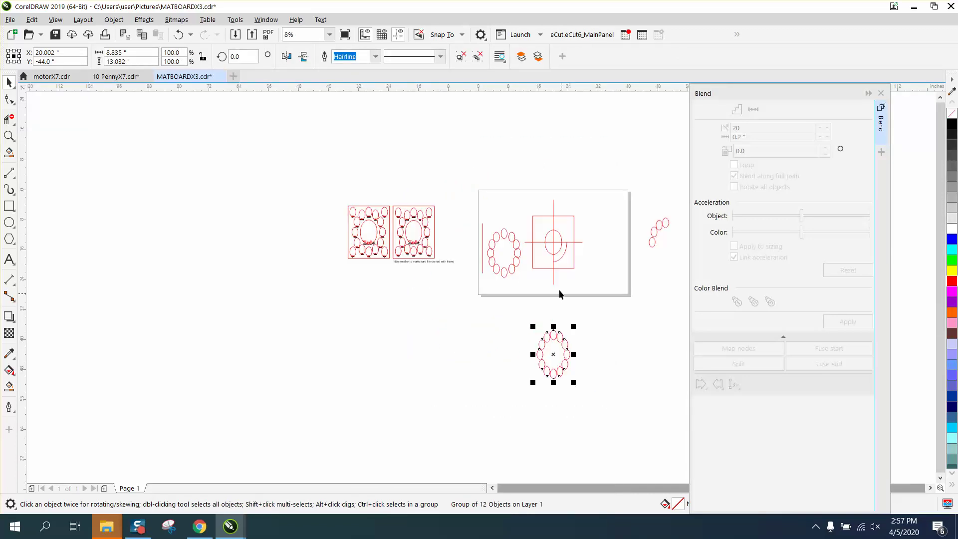
Move the red square aside and delete the small circle and both crosshair lines.
left_click_drag(543, 231, 598, 281)
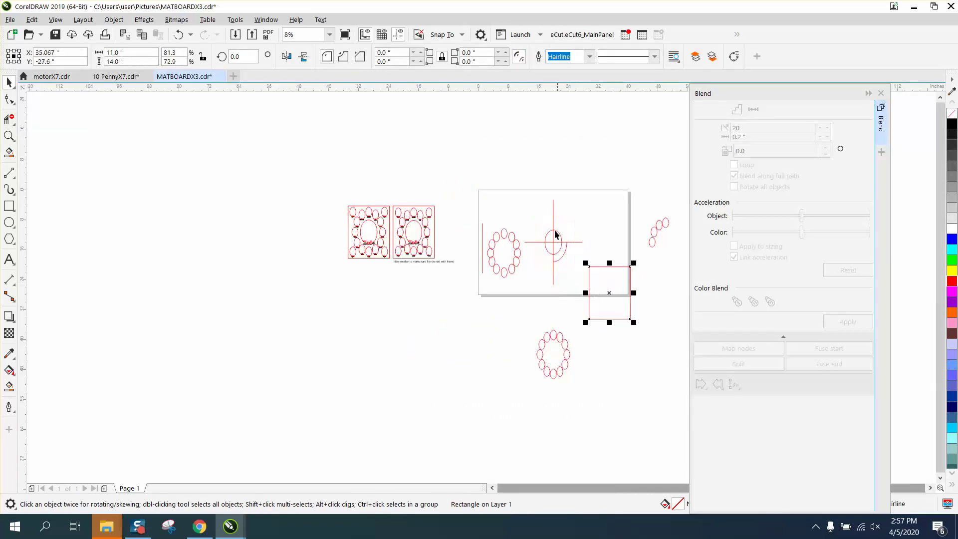
left_click(563, 255)
key("Delete")
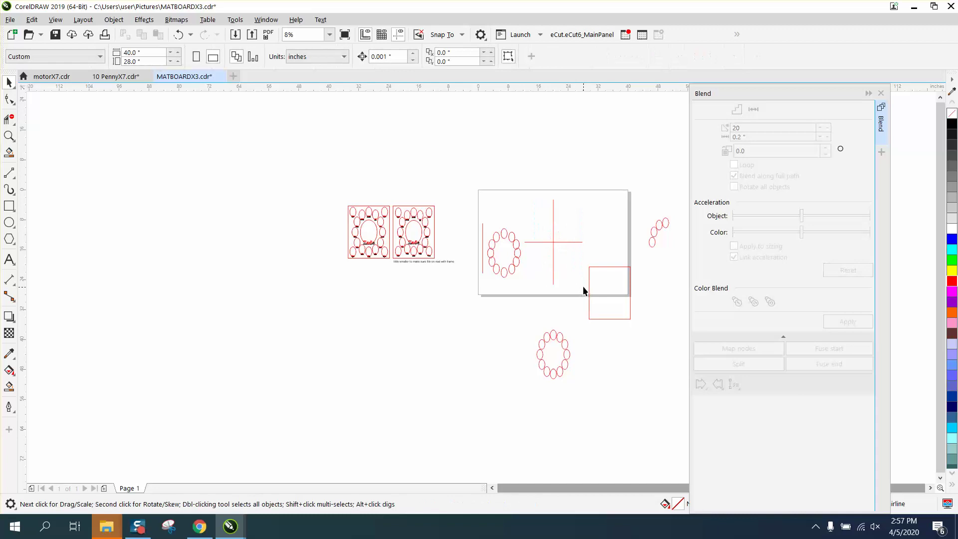
double_click(560, 242)
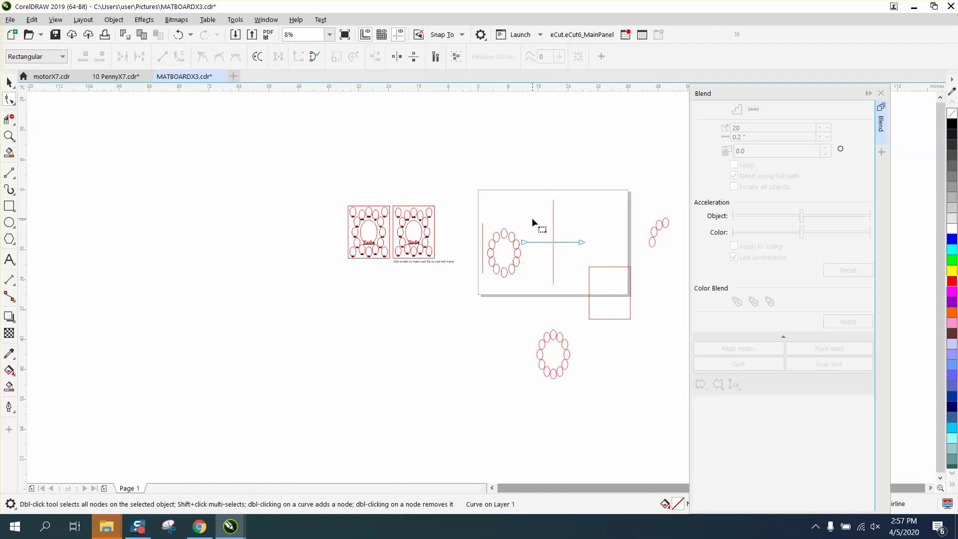
left_click(10, 85)
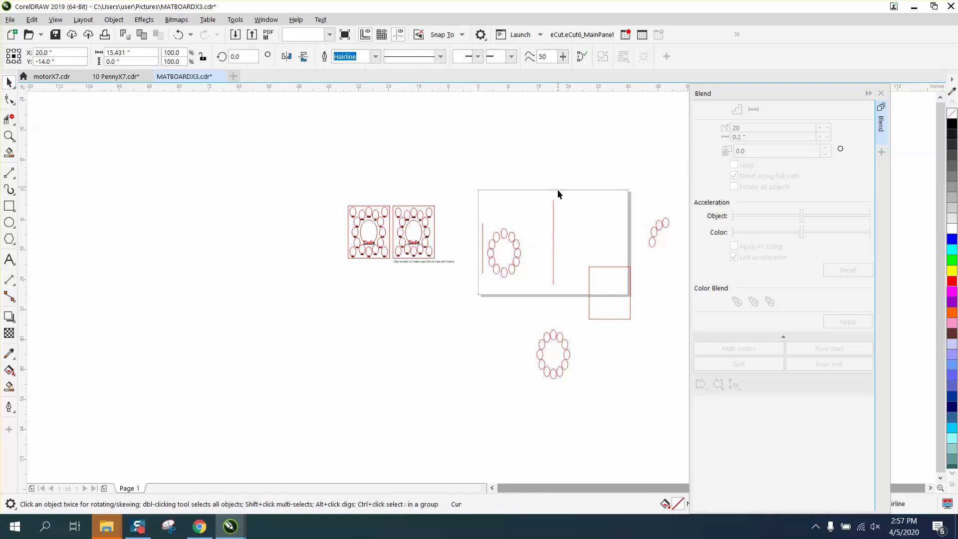
key("Delete")
left_click(553, 218)
key("Delete")
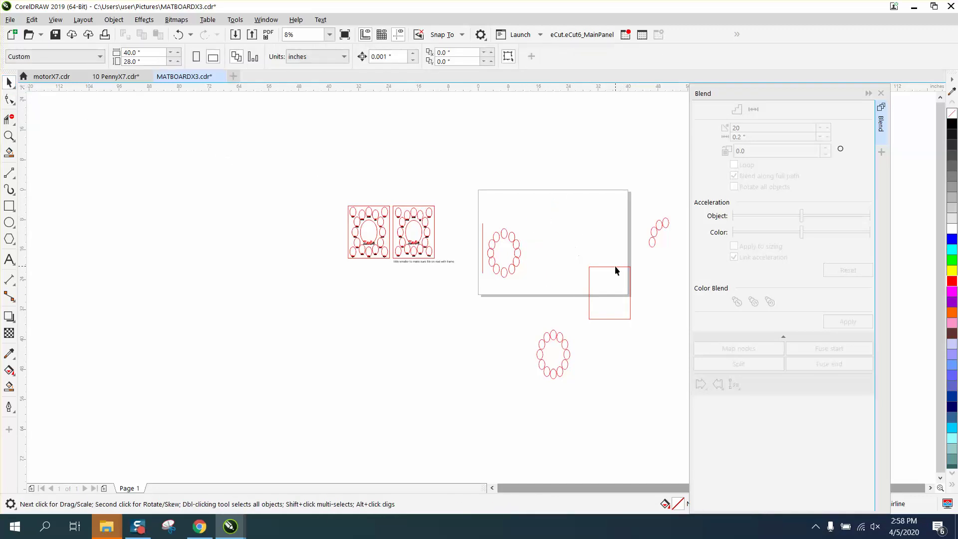
Centre the red square and the twelve-oval ring on the page with P.
left_click(614, 267)
key("p")
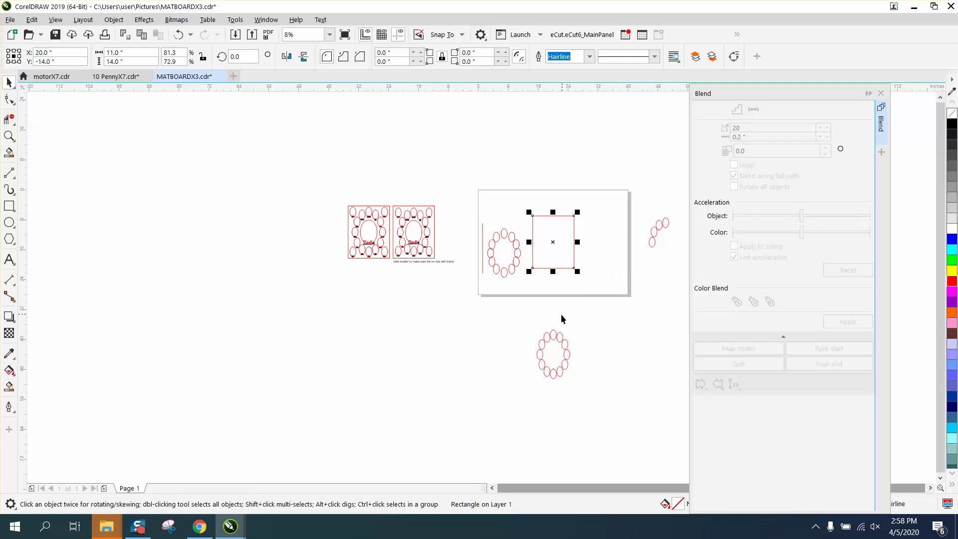
left_click_drag(504, 310, 618, 411)
key("p")
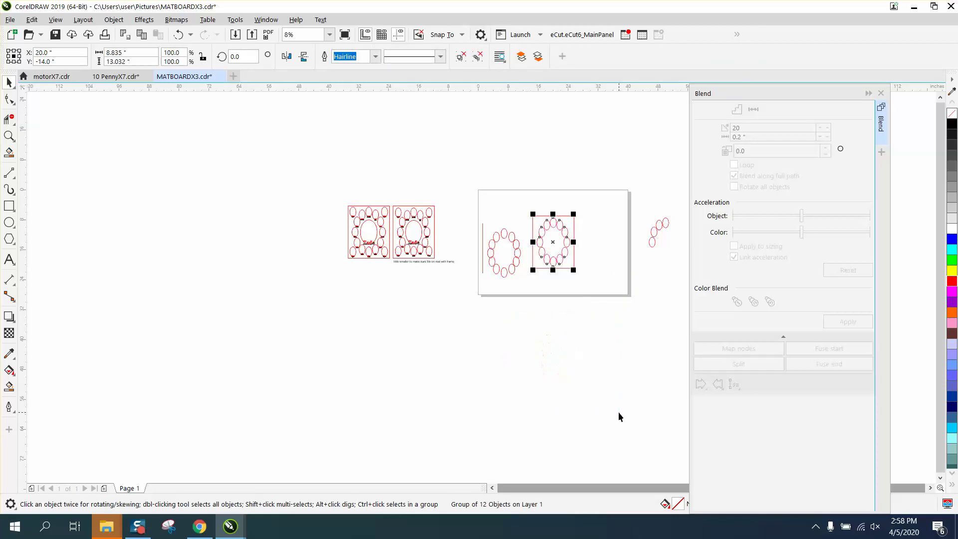
Draw a large ellipse and centre it on the page.
left_click(9, 135)
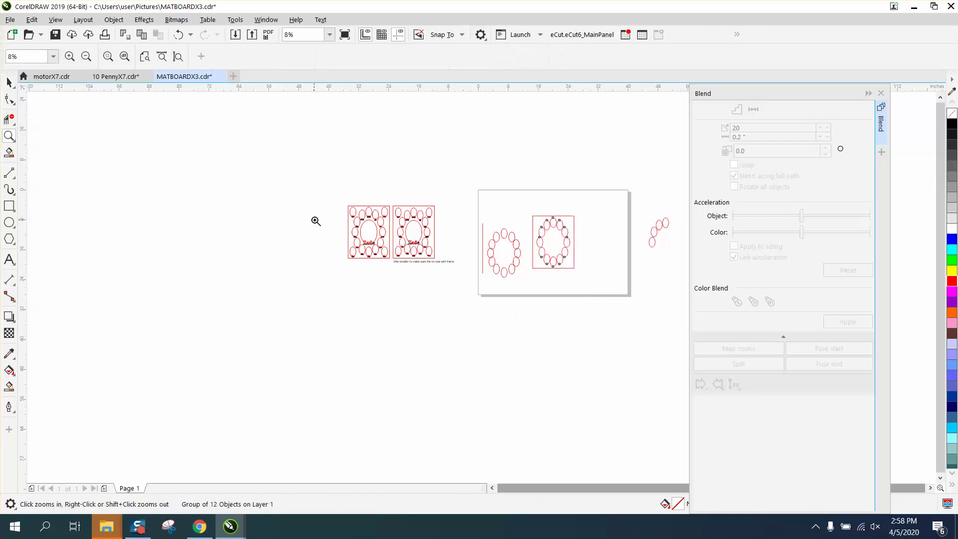
right_click(474, 219)
left_click_drag(475, 210, 580, 285)
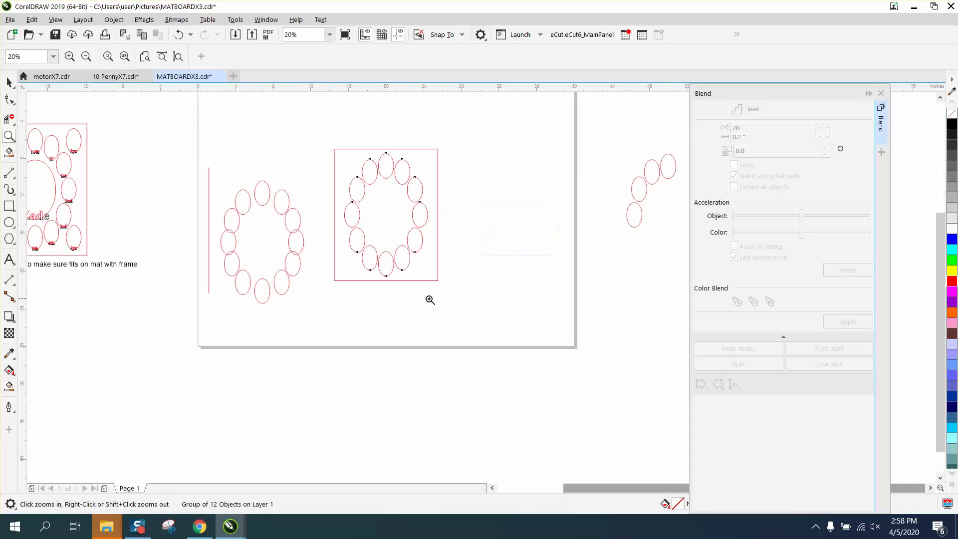
left_click(9, 222)
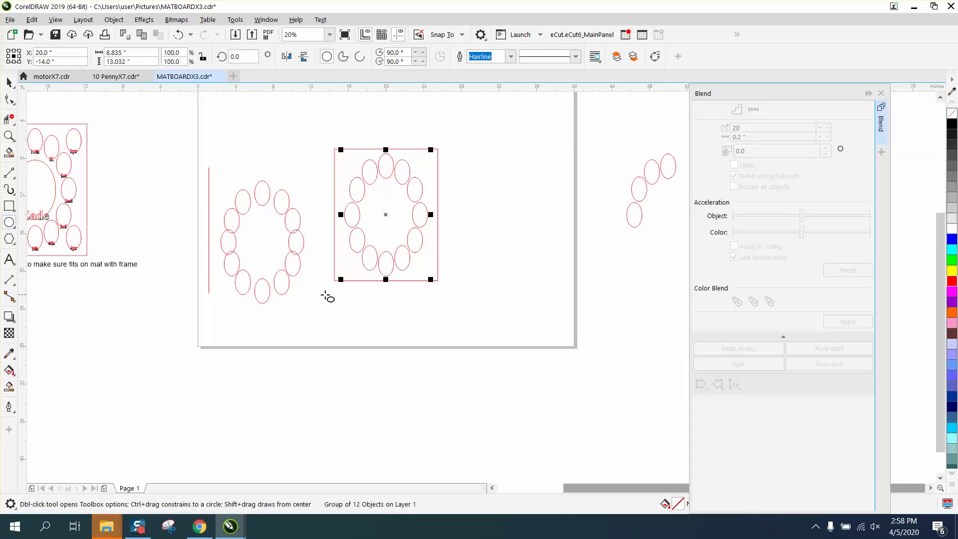
left_click_drag(453, 227, 447, 297)
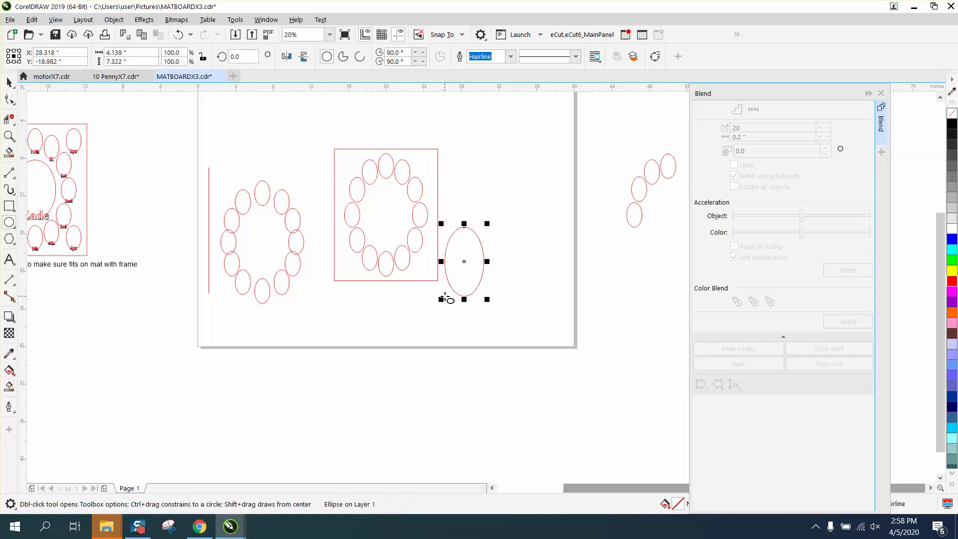
key("p")
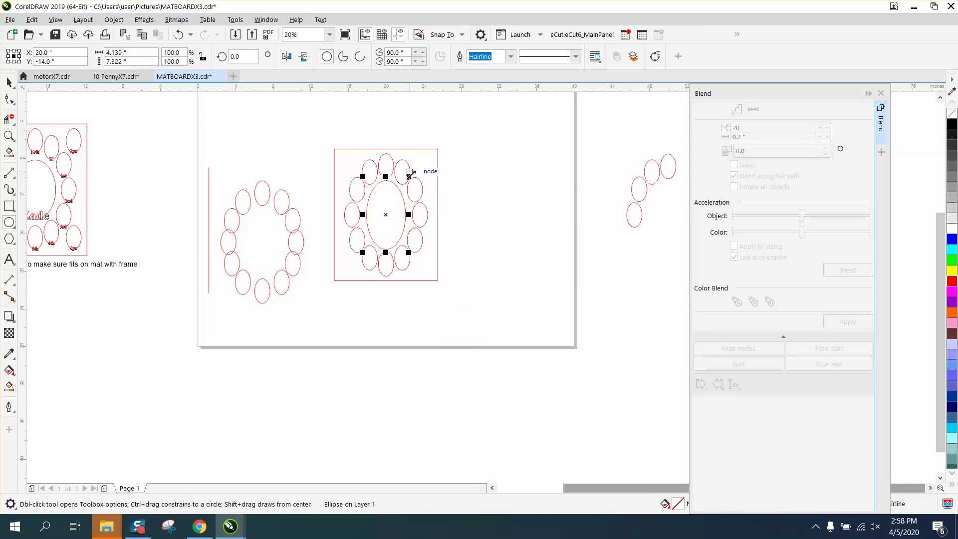
Scale the central oval to 86.6% (about 3.585 × 6.343 in) to fit inside the ring.
left_click_drag(410, 174, 407, 188)
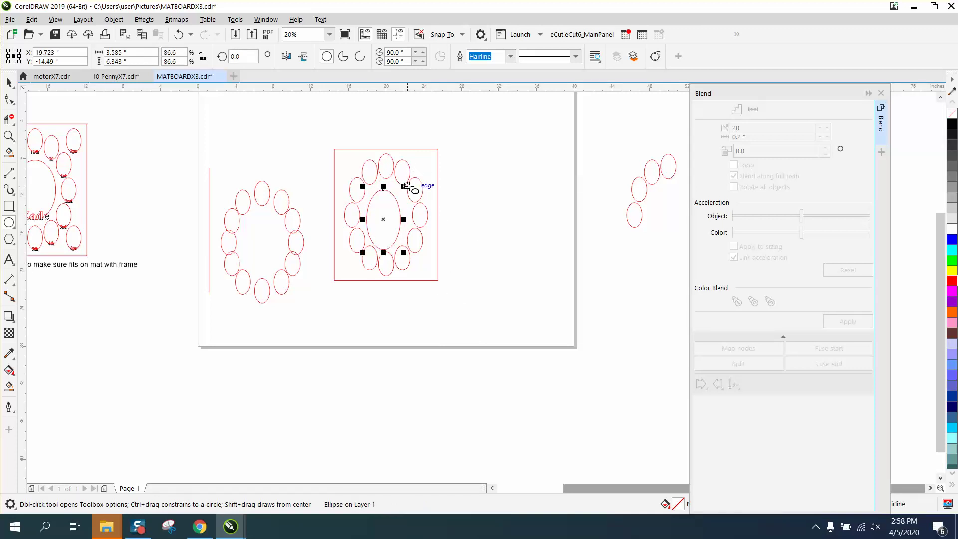
left_click(9, 136)
left_click_drag(331, 149, 466, 285)
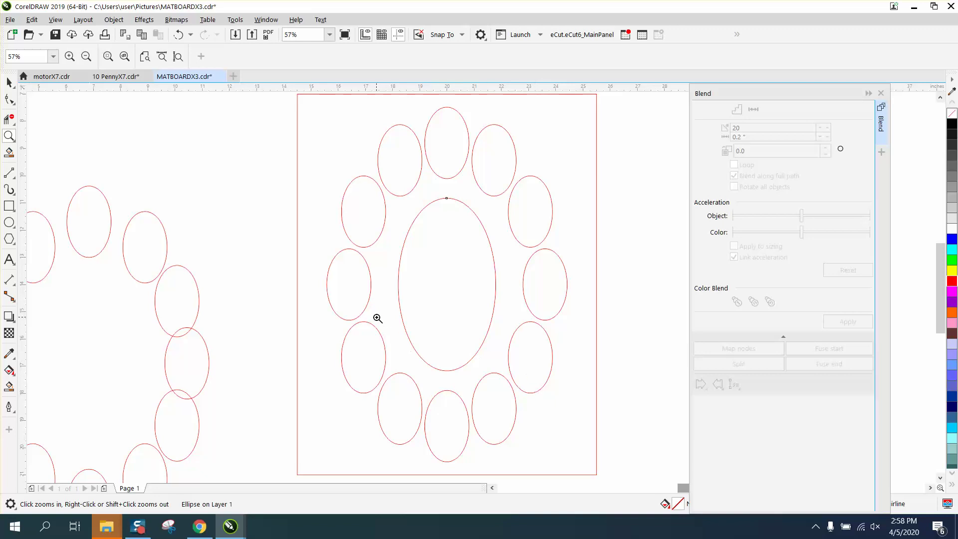
scroll(255, 337, "down", 2)
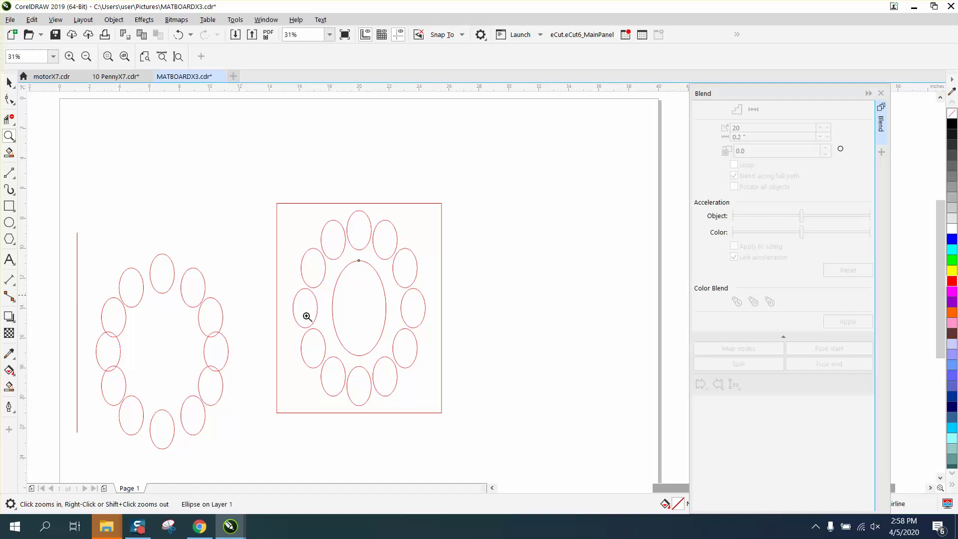
scroll(310, 319, "down", 2)
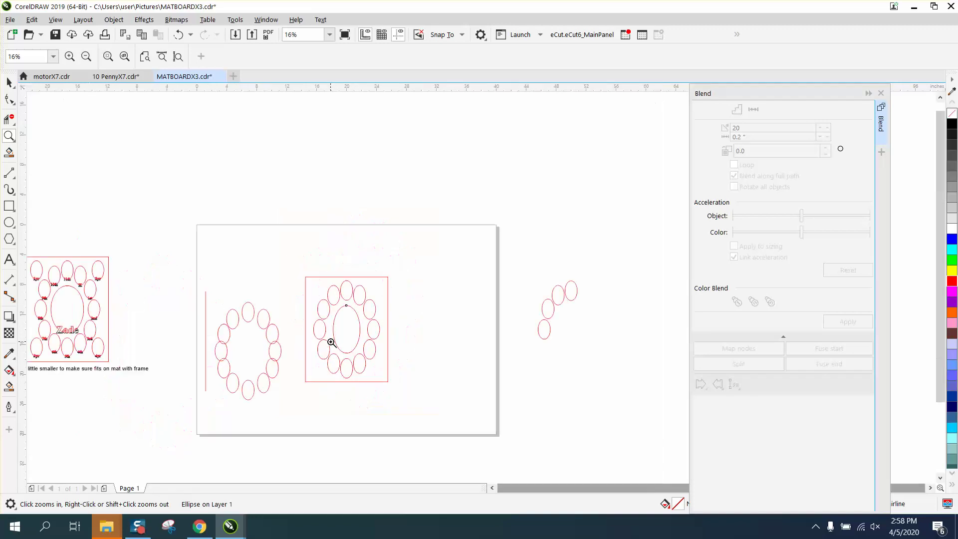
scroll(310, 318, "up", 6)
scroll(330, 342, "down", 2)
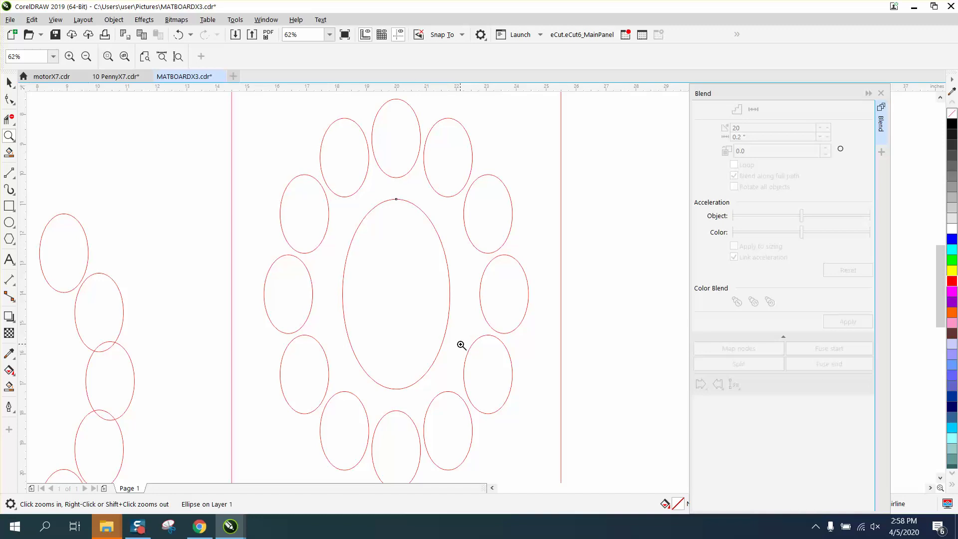
scroll(461, 345, "down", 2)
scroll(461, 344, "up", 4)
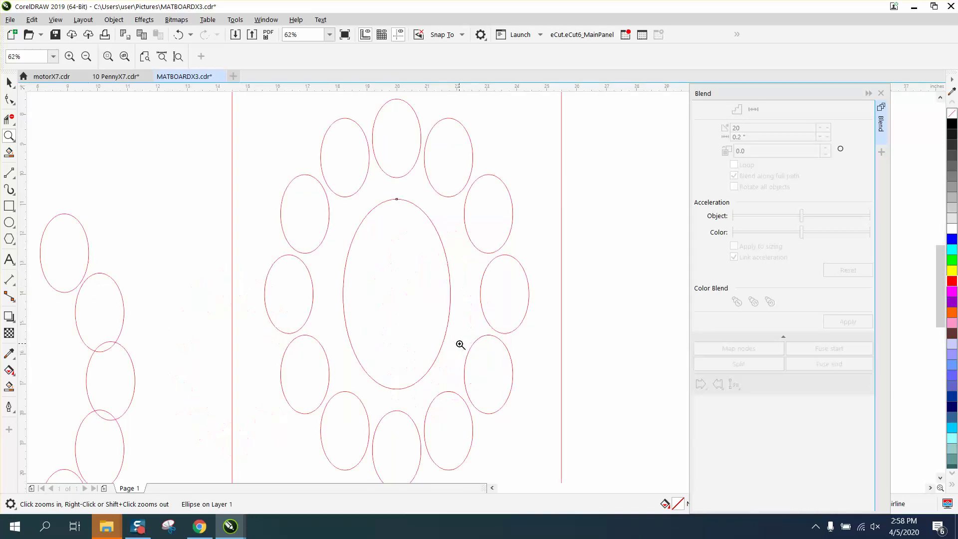
scroll(461, 344, "down", 2)
scroll(414, 336, "down", 2)
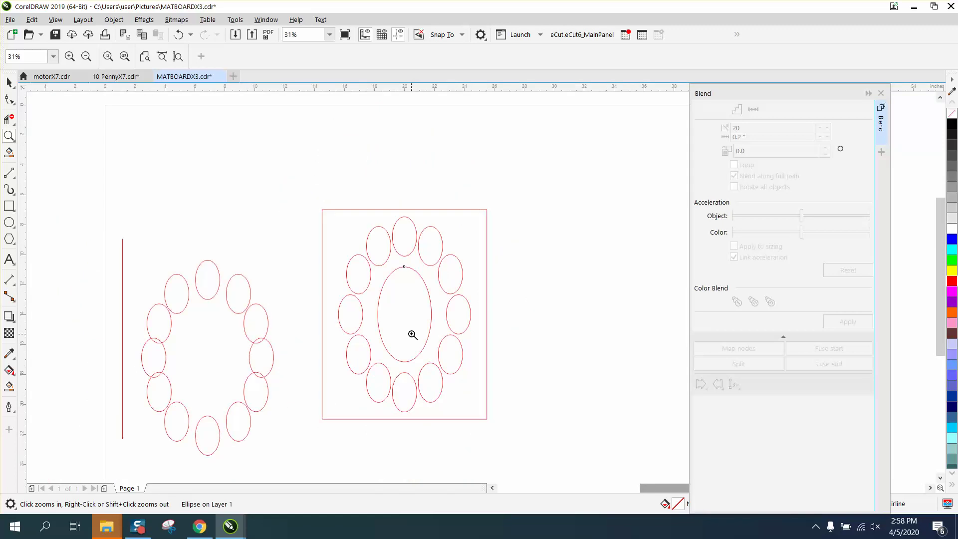